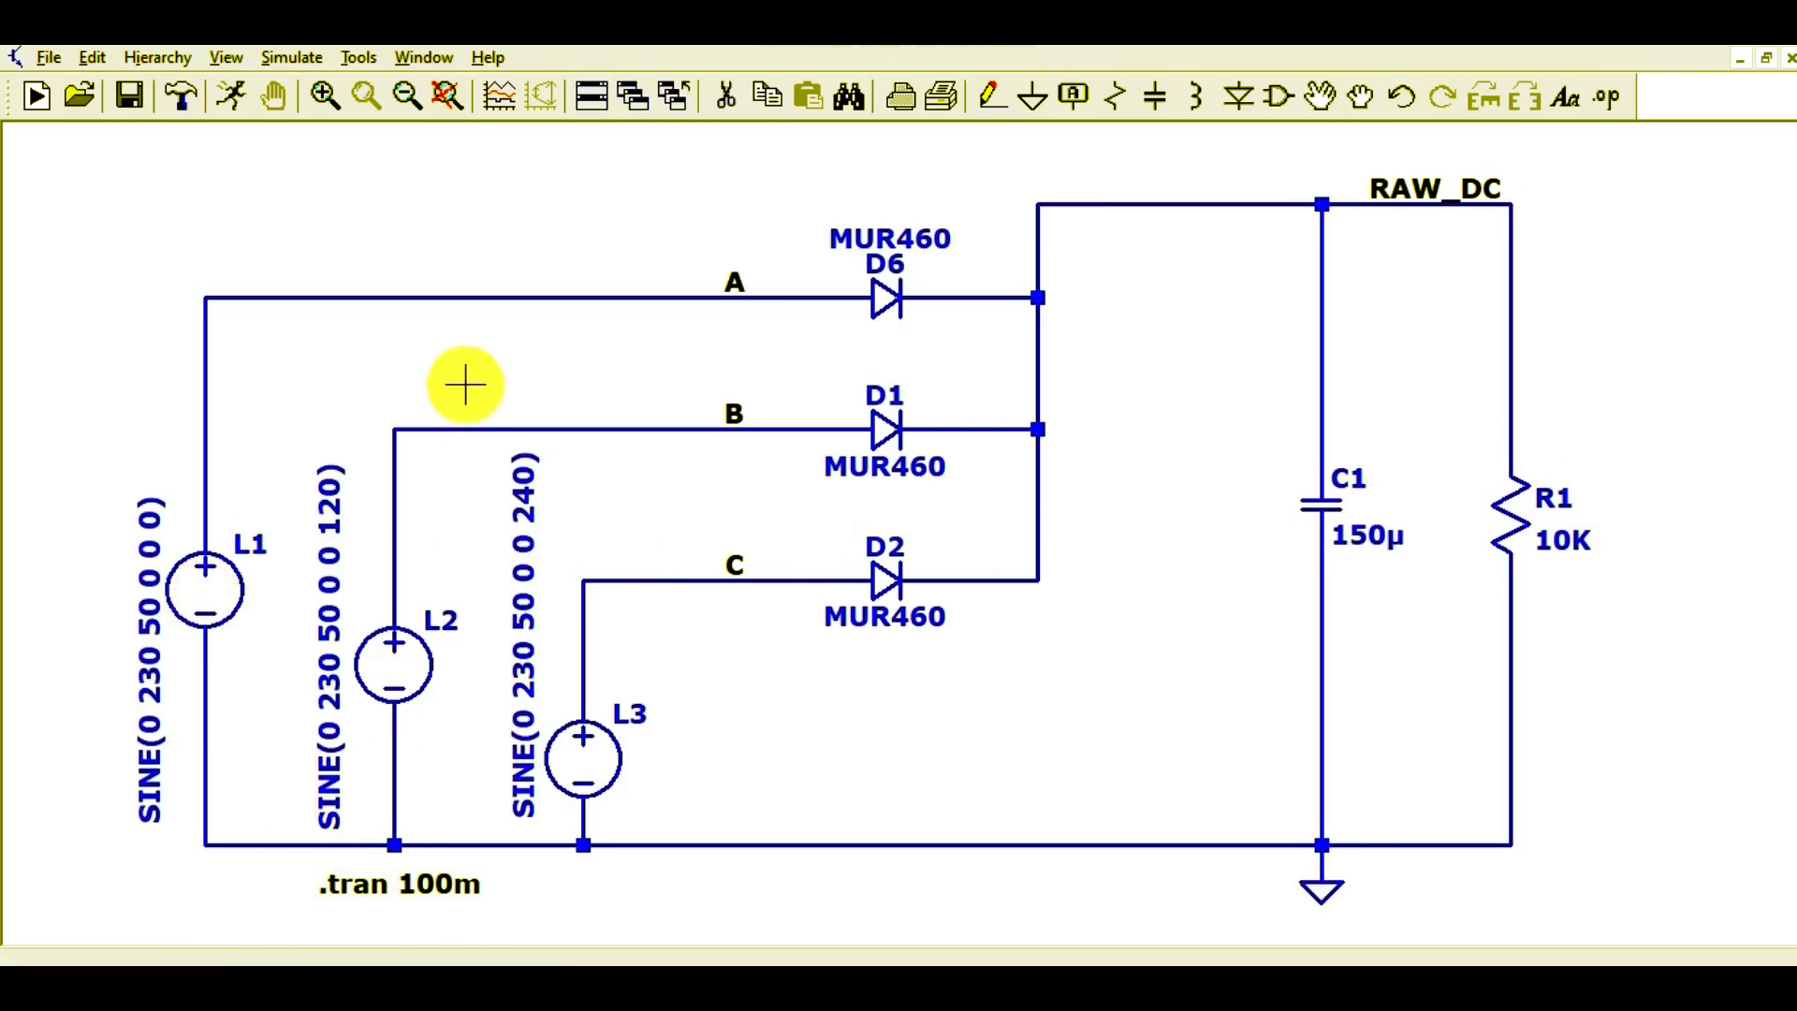
Review the transient simulation command's 100m stop time and confirm the settings
click(293, 62)
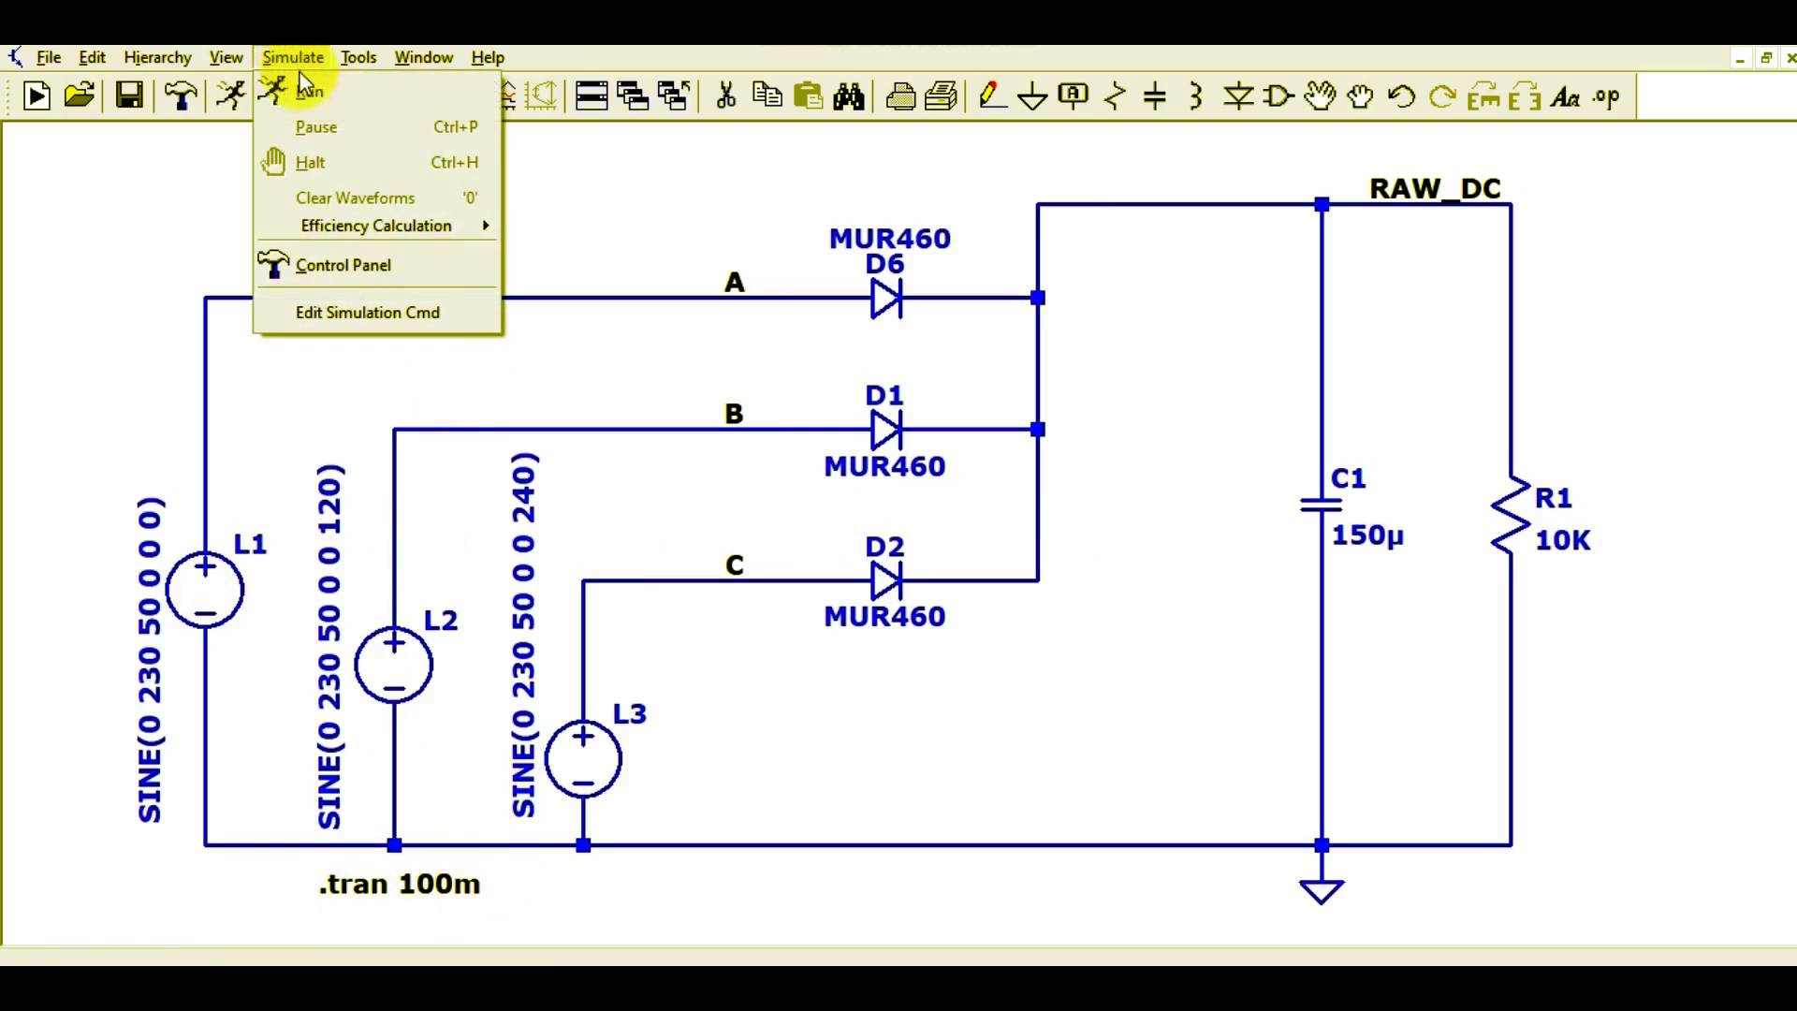
click(365, 309)
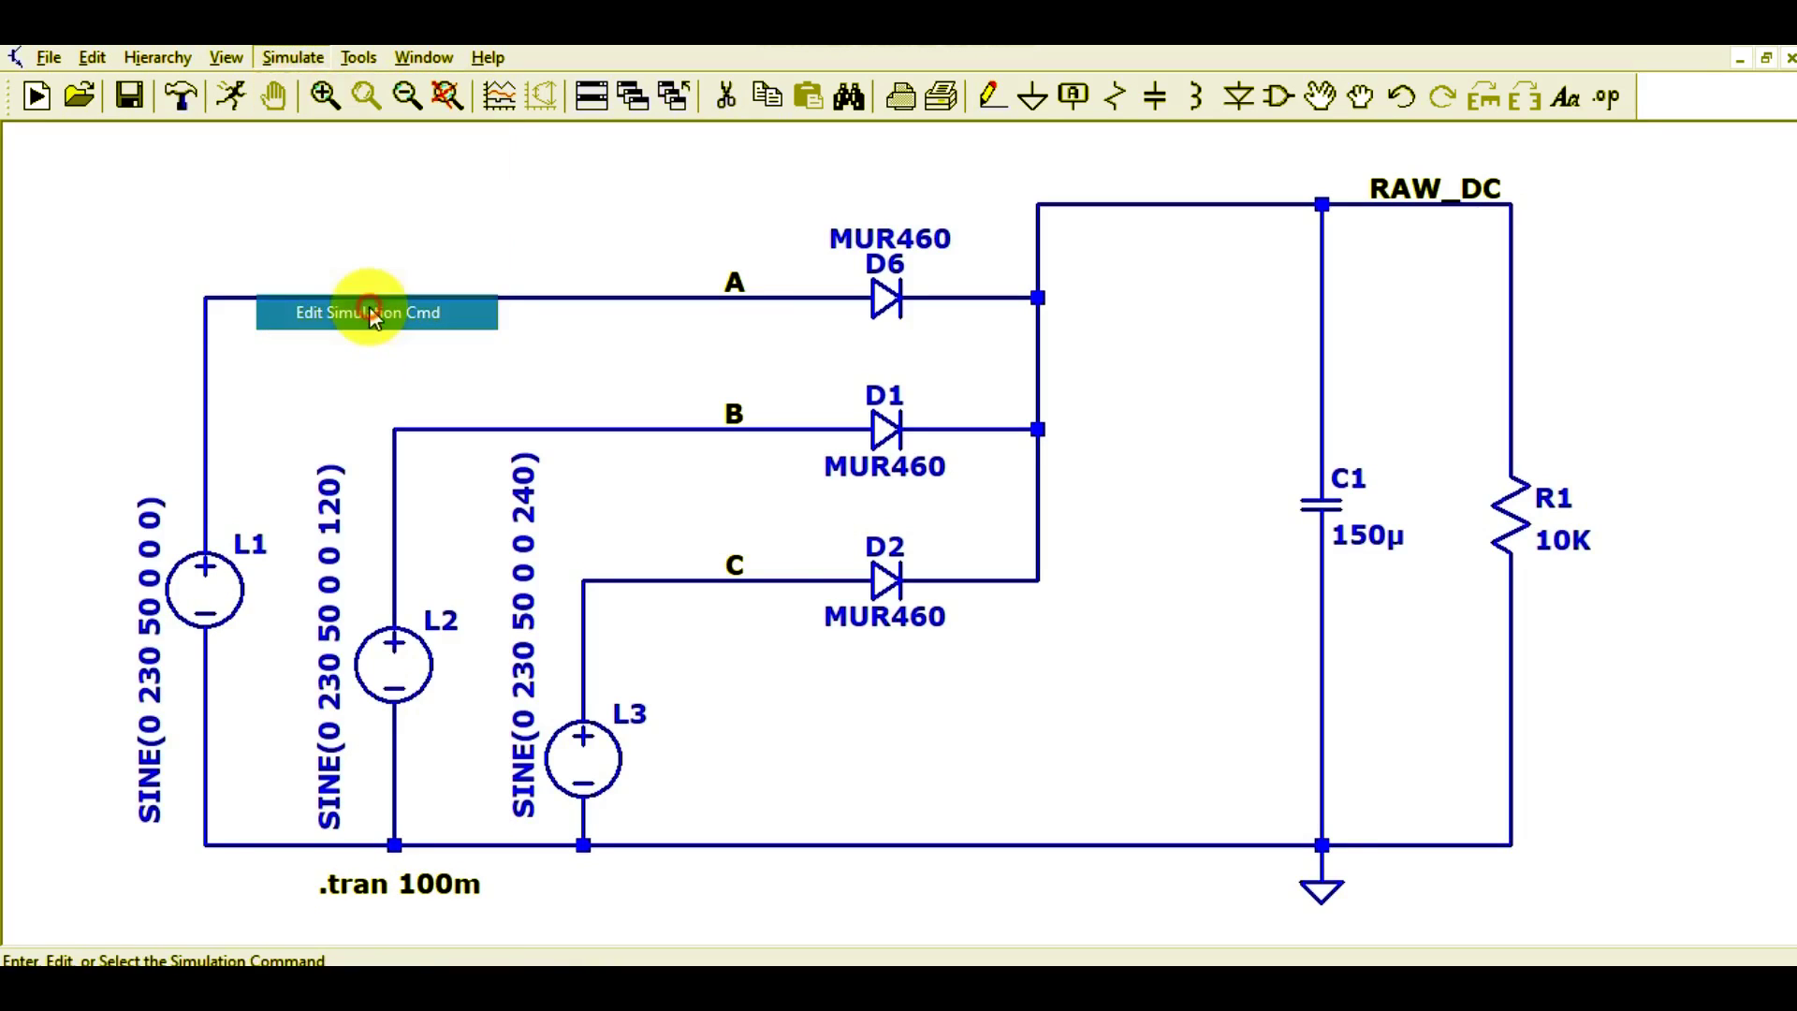
click(1045, 383)
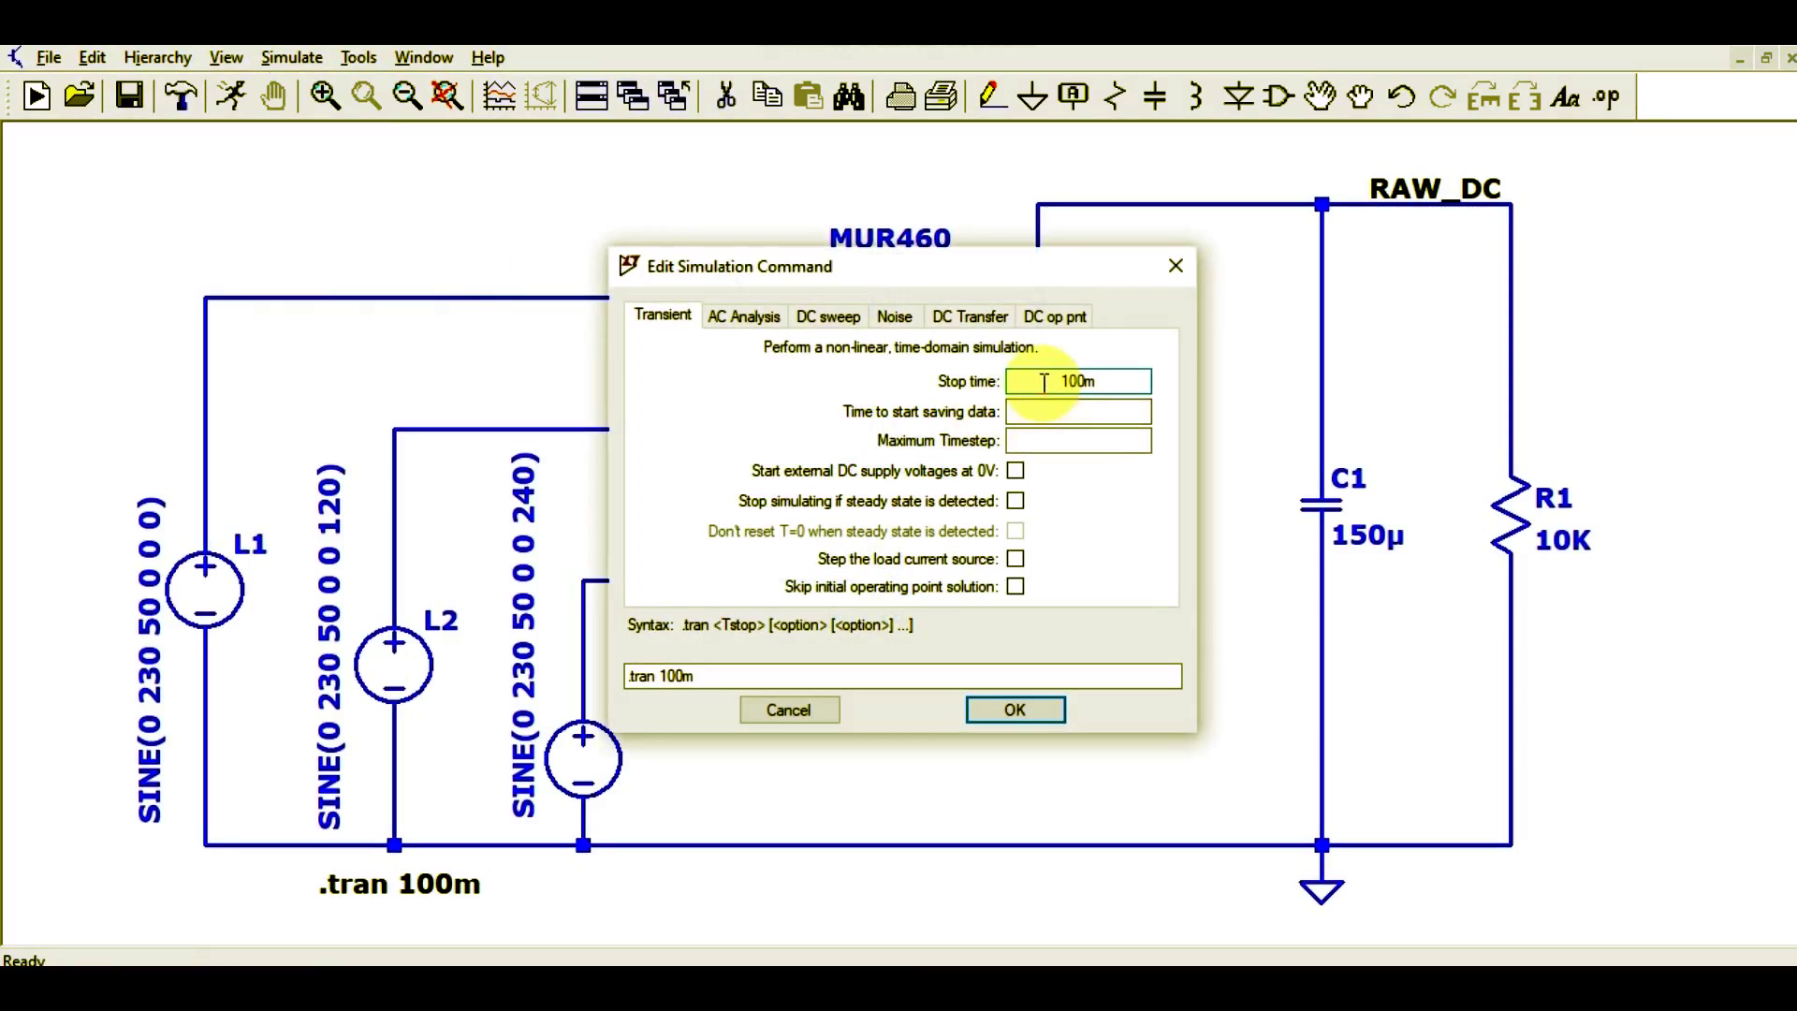
drag(1043, 381, 1127, 380)
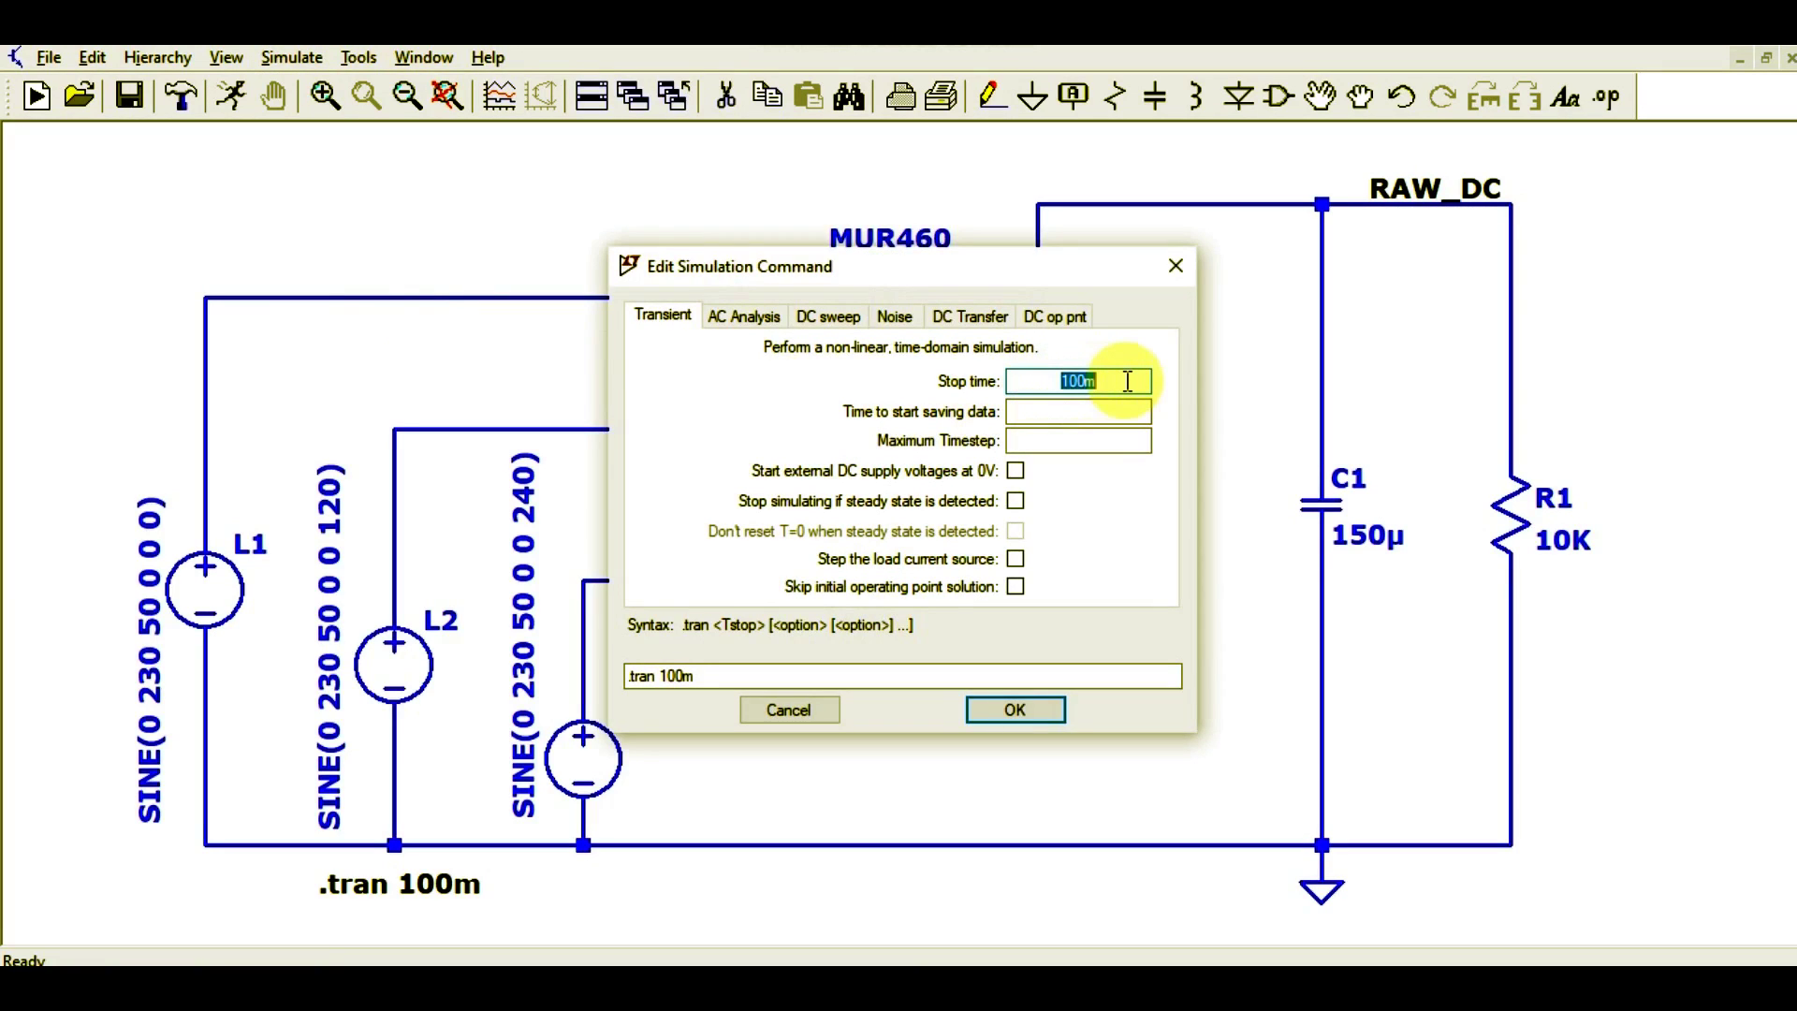
click(1035, 710)
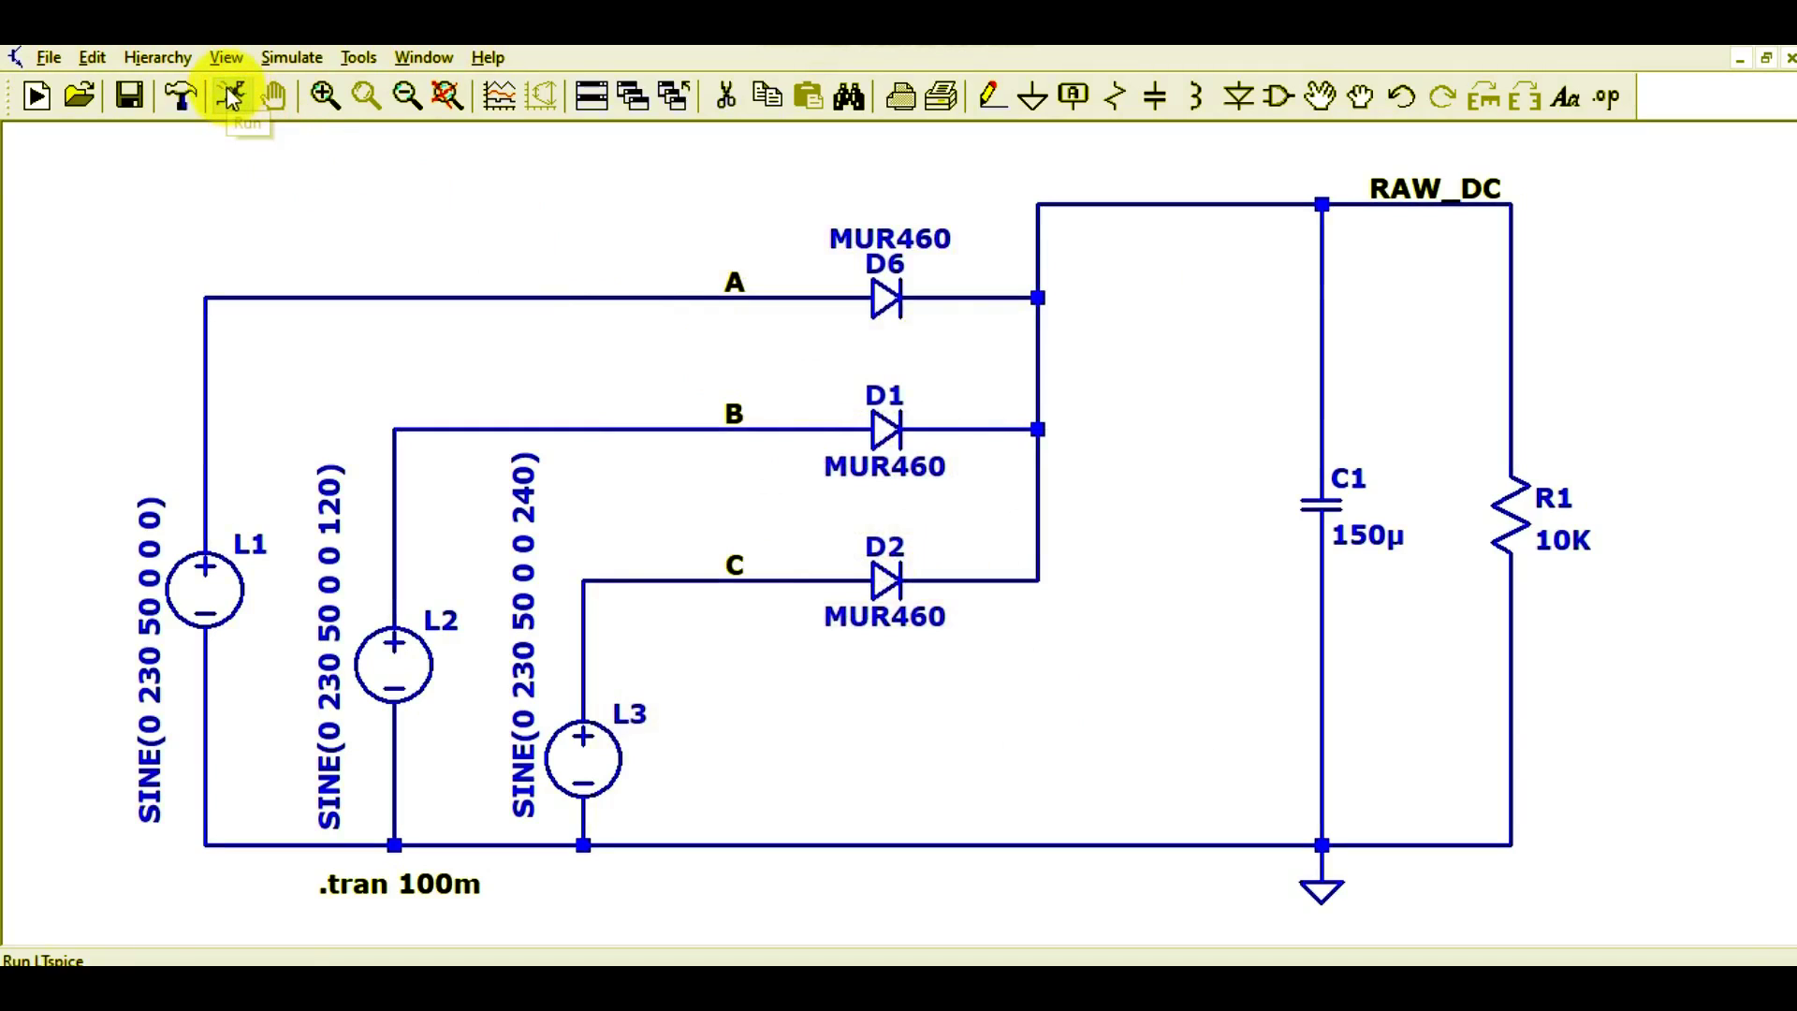
Run the transient simulation and probe nets A, B, C and RAW_DC to plot their voltages
click(232, 97)
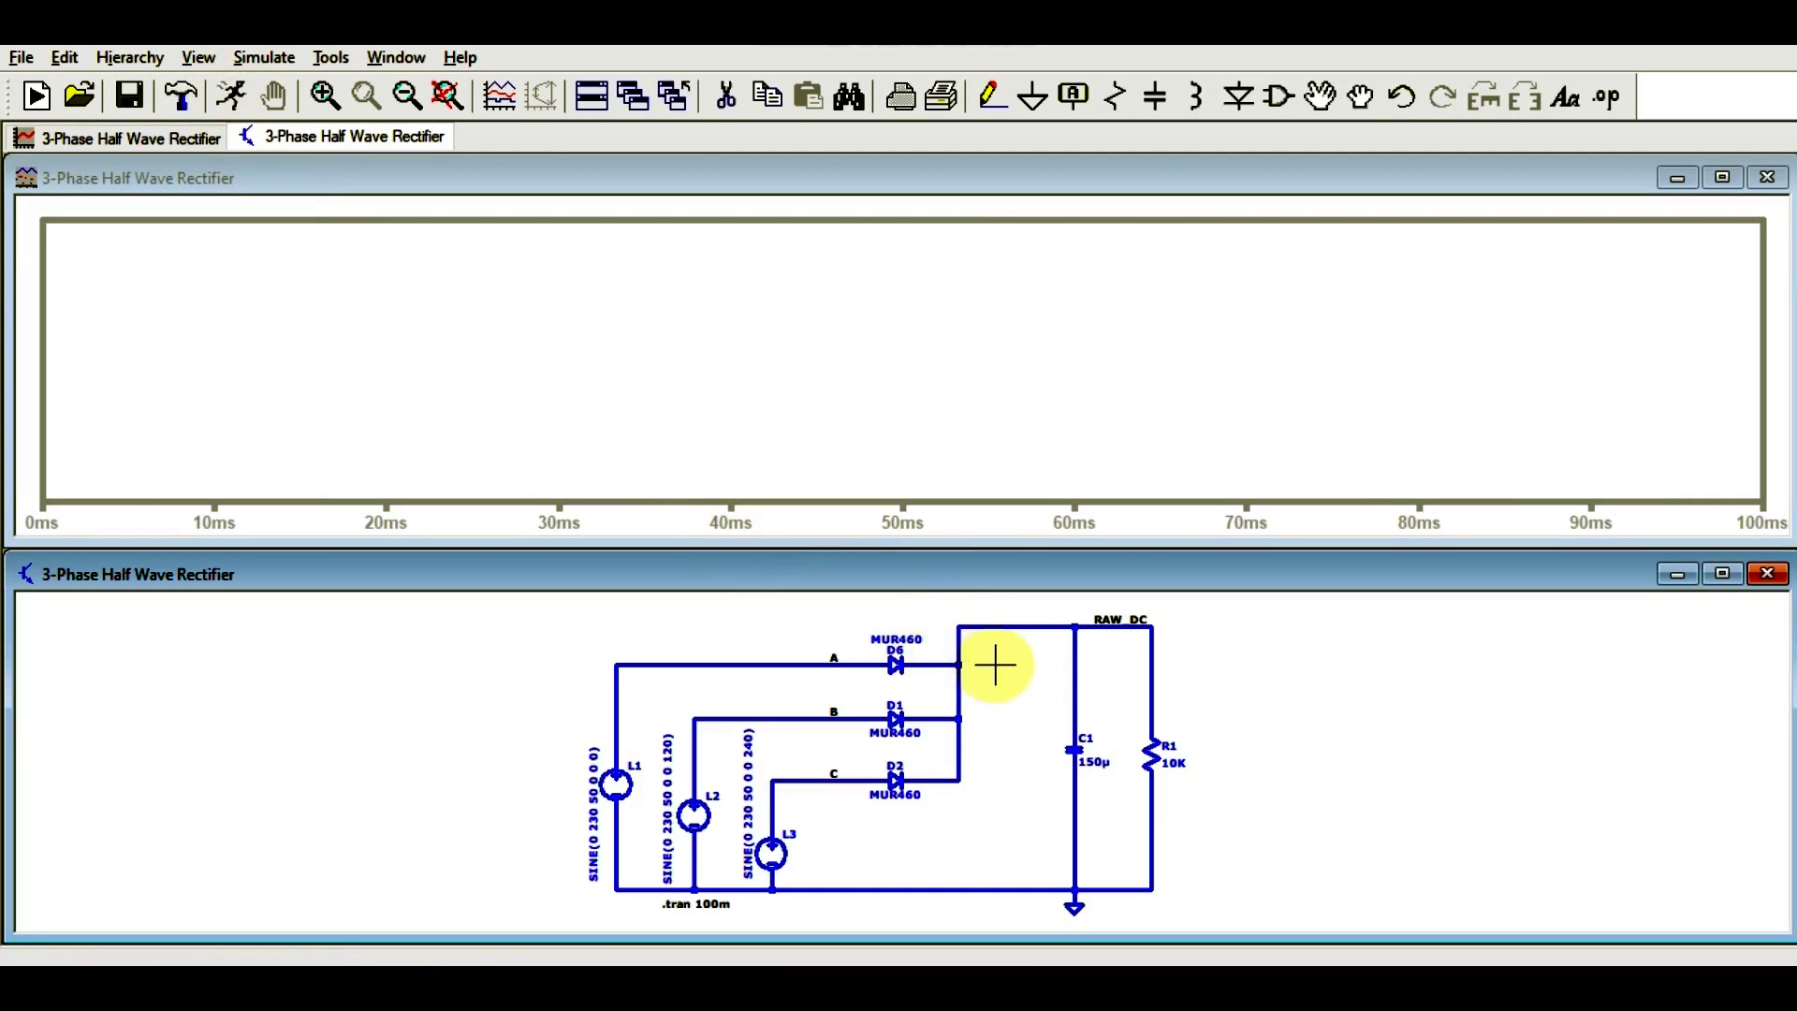
click(704, 662)
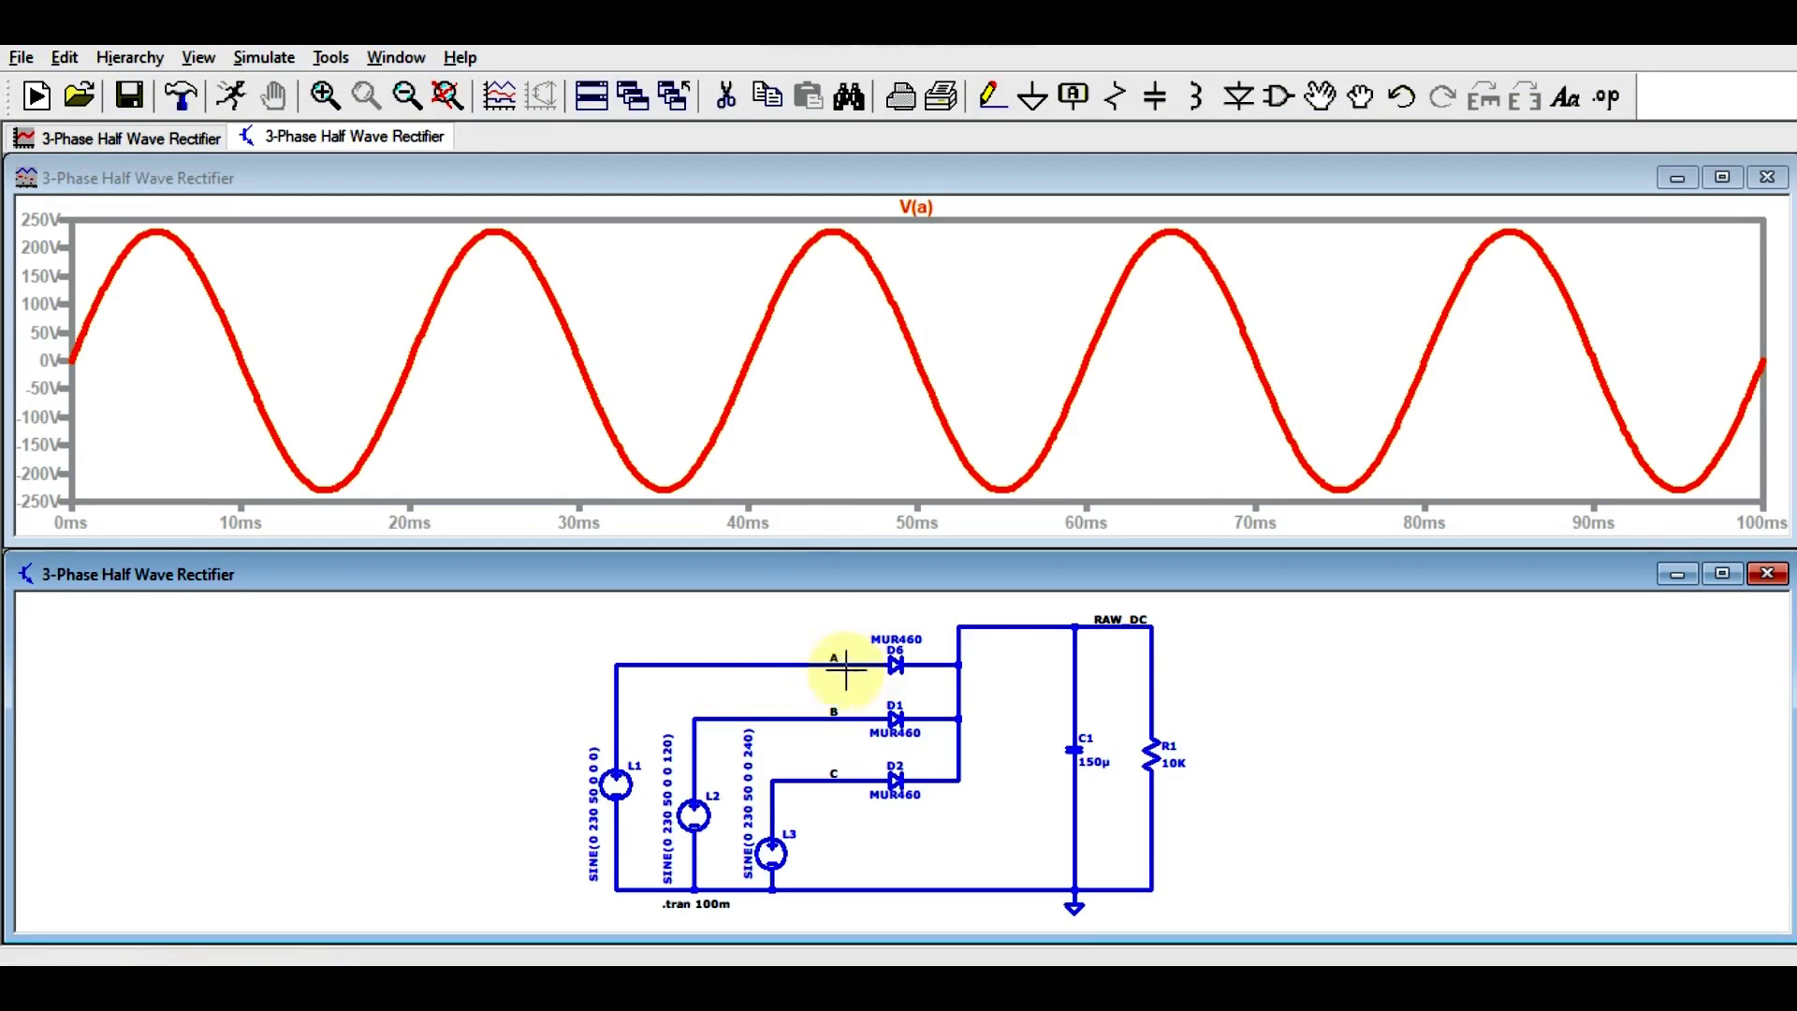
click(776, 715)
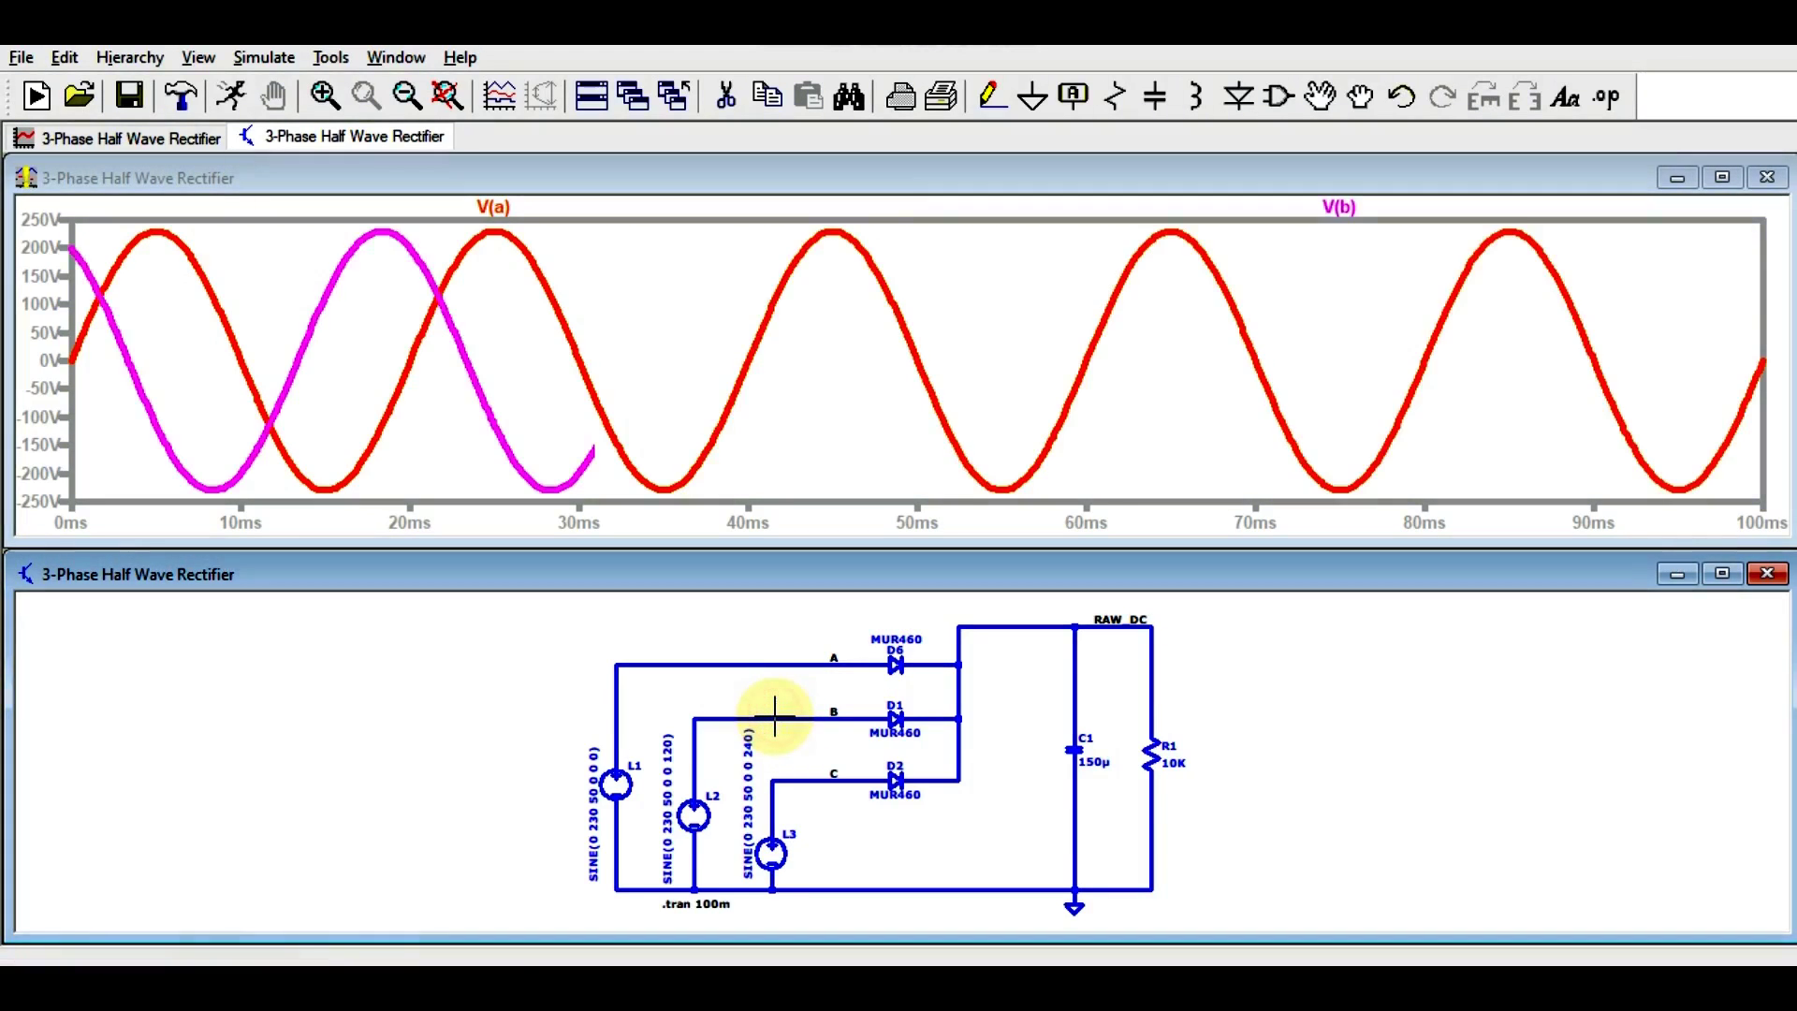
click(841, 780)
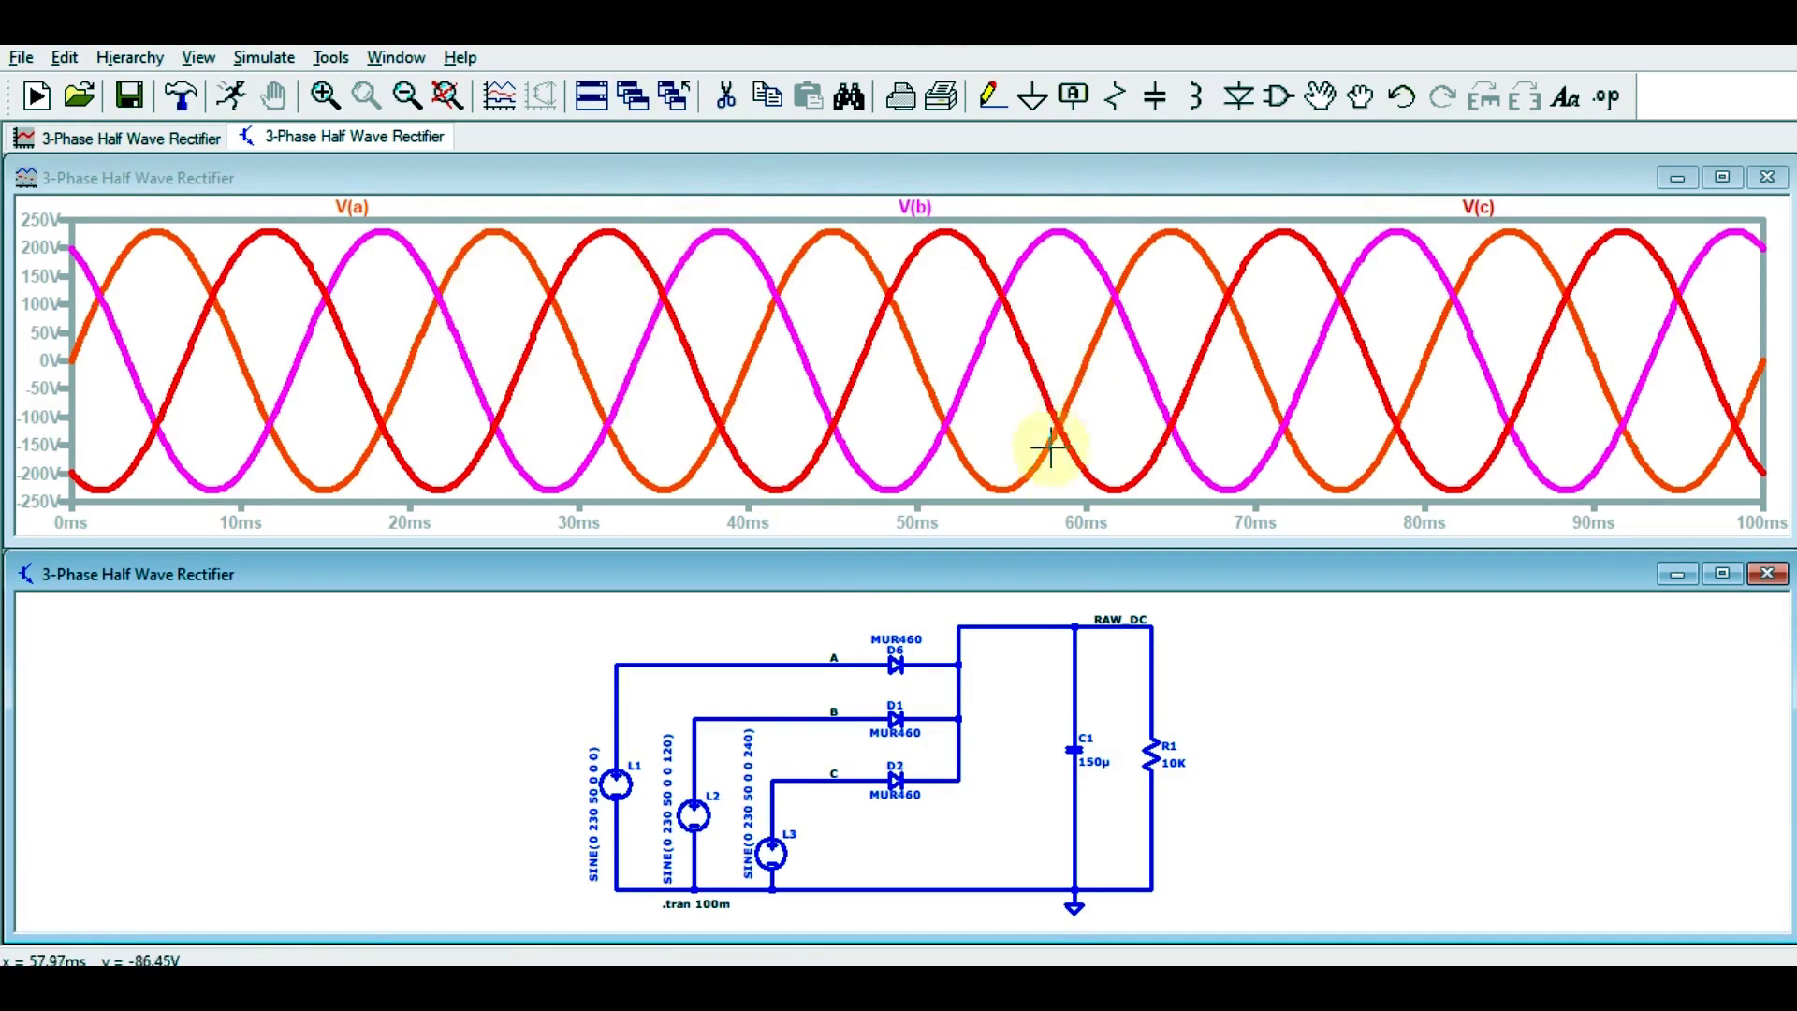
click(1079, 624)
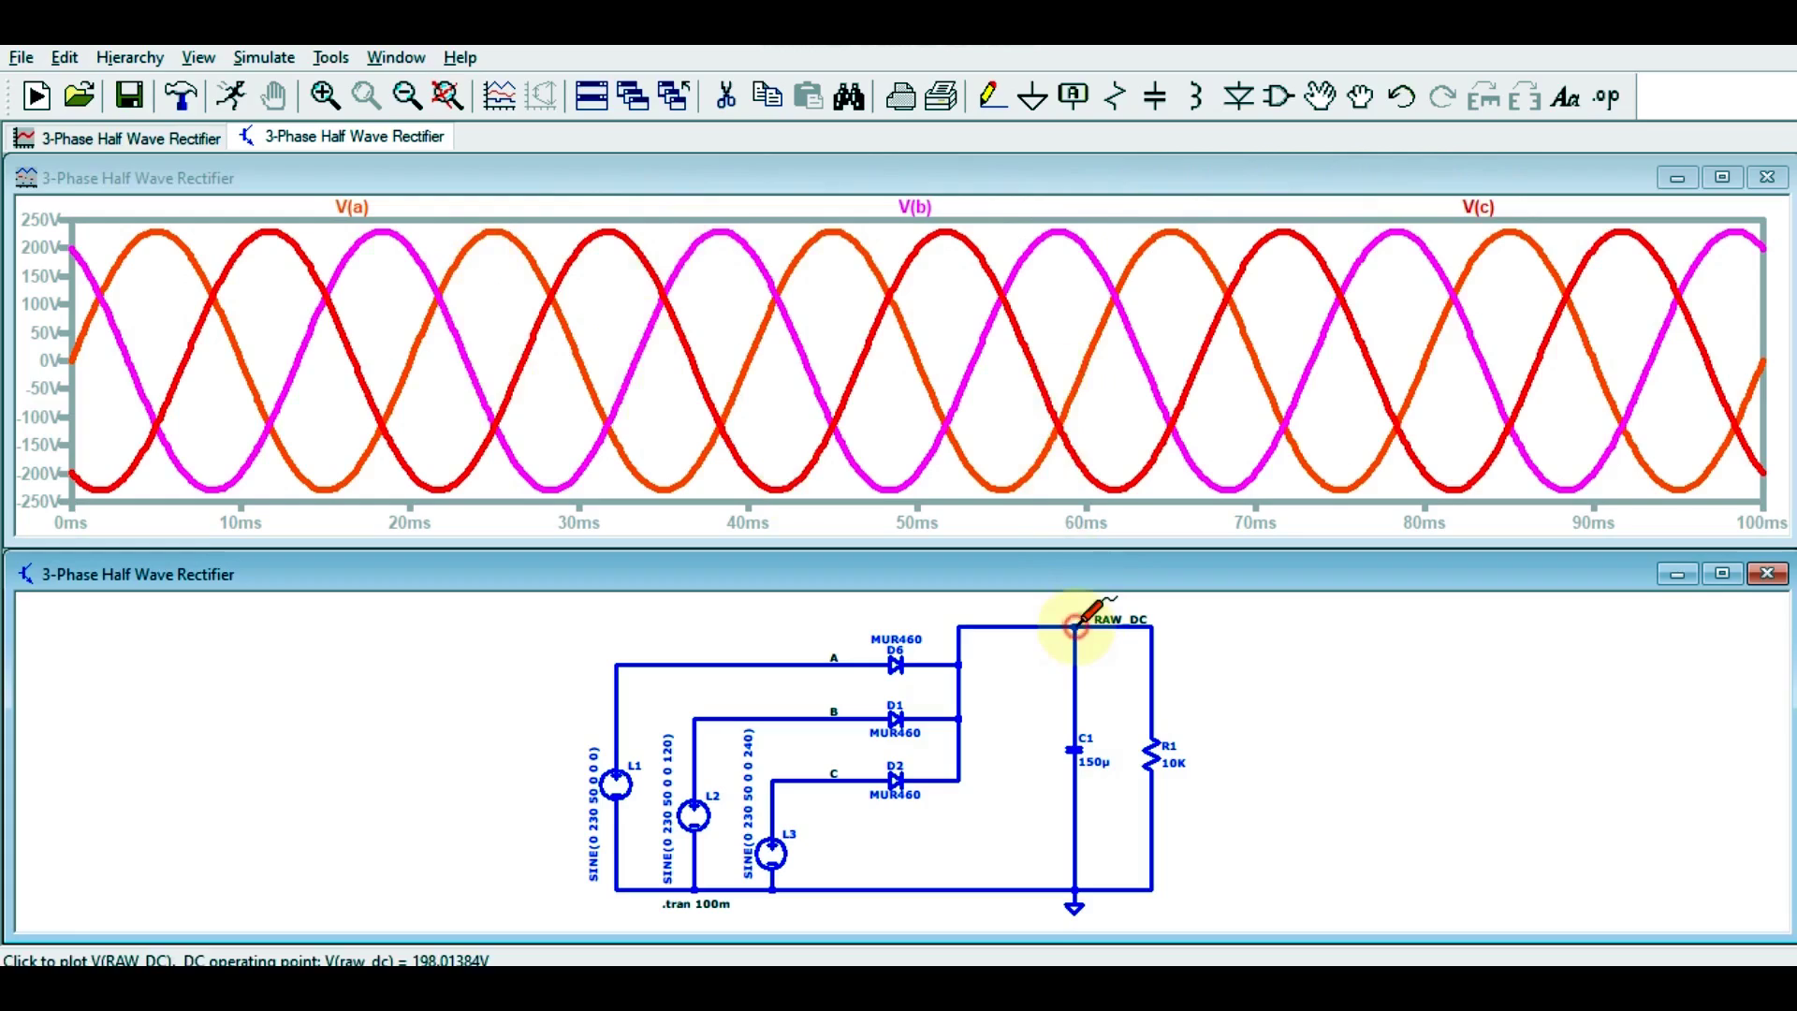
Maximize the window and bring the full-size waveform plot to the front
click(1722, 574)
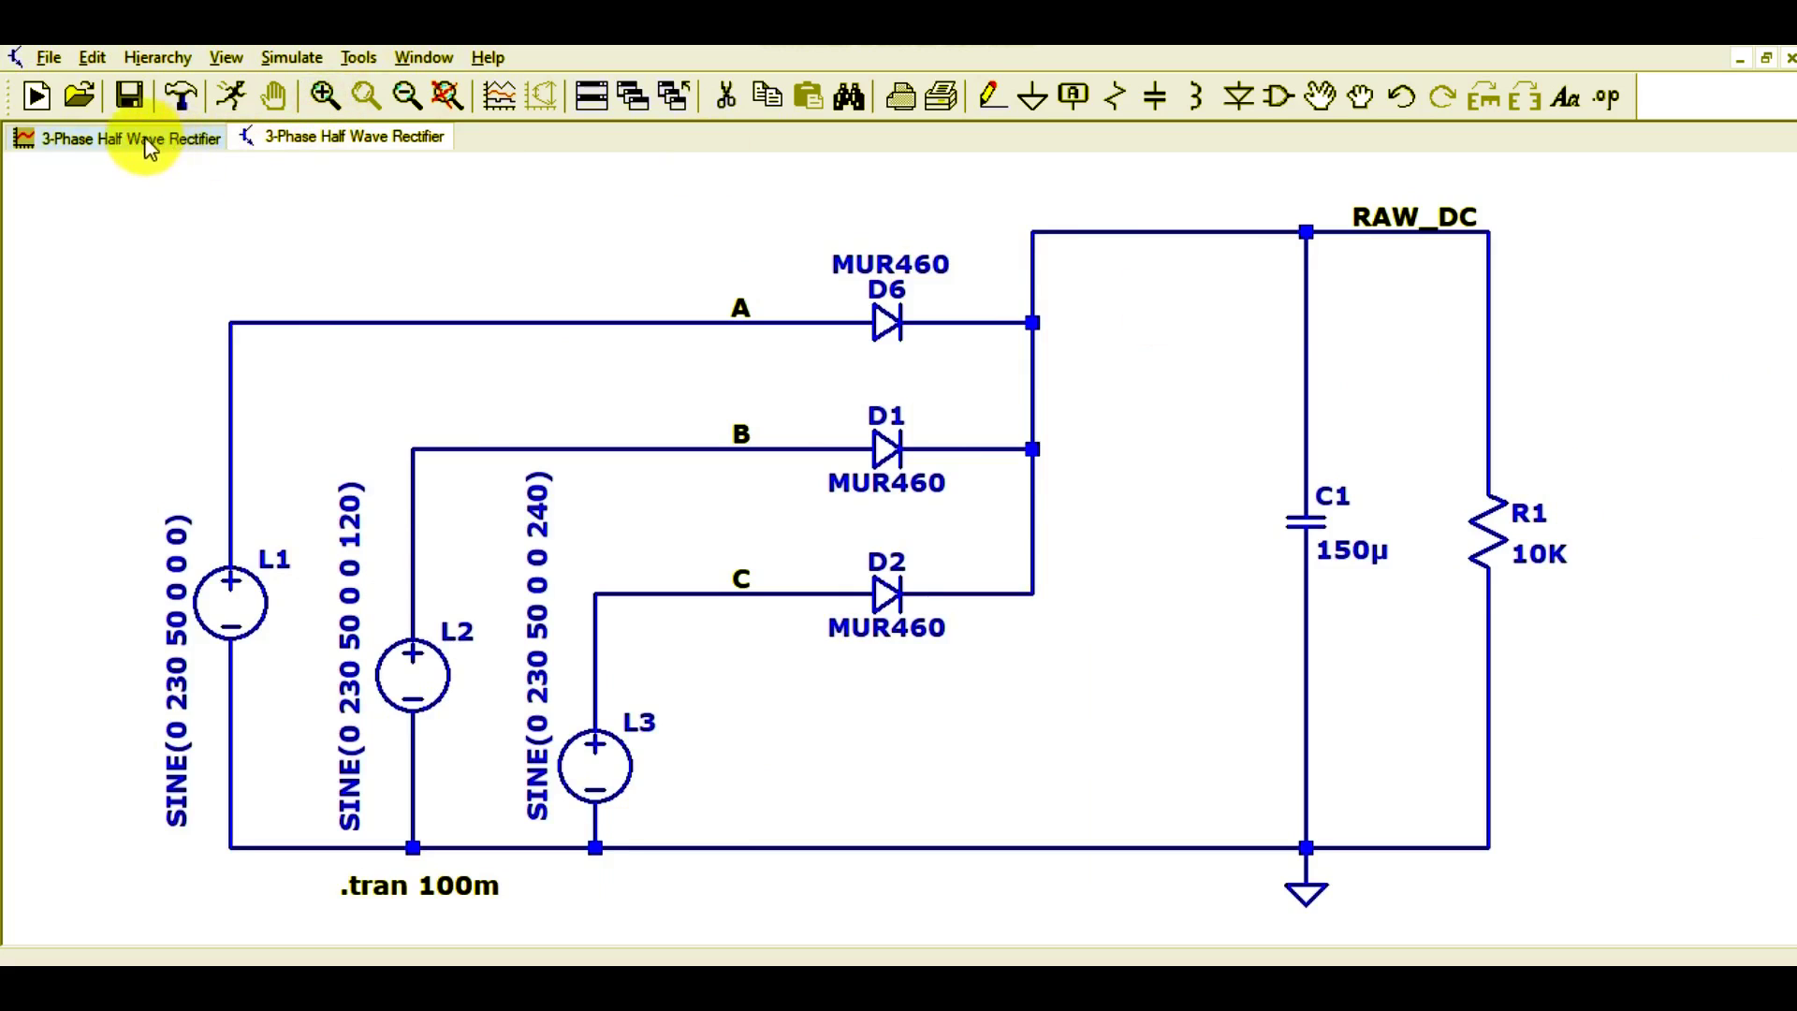
drag(141, 140, 309, 139)
click(141, 145)
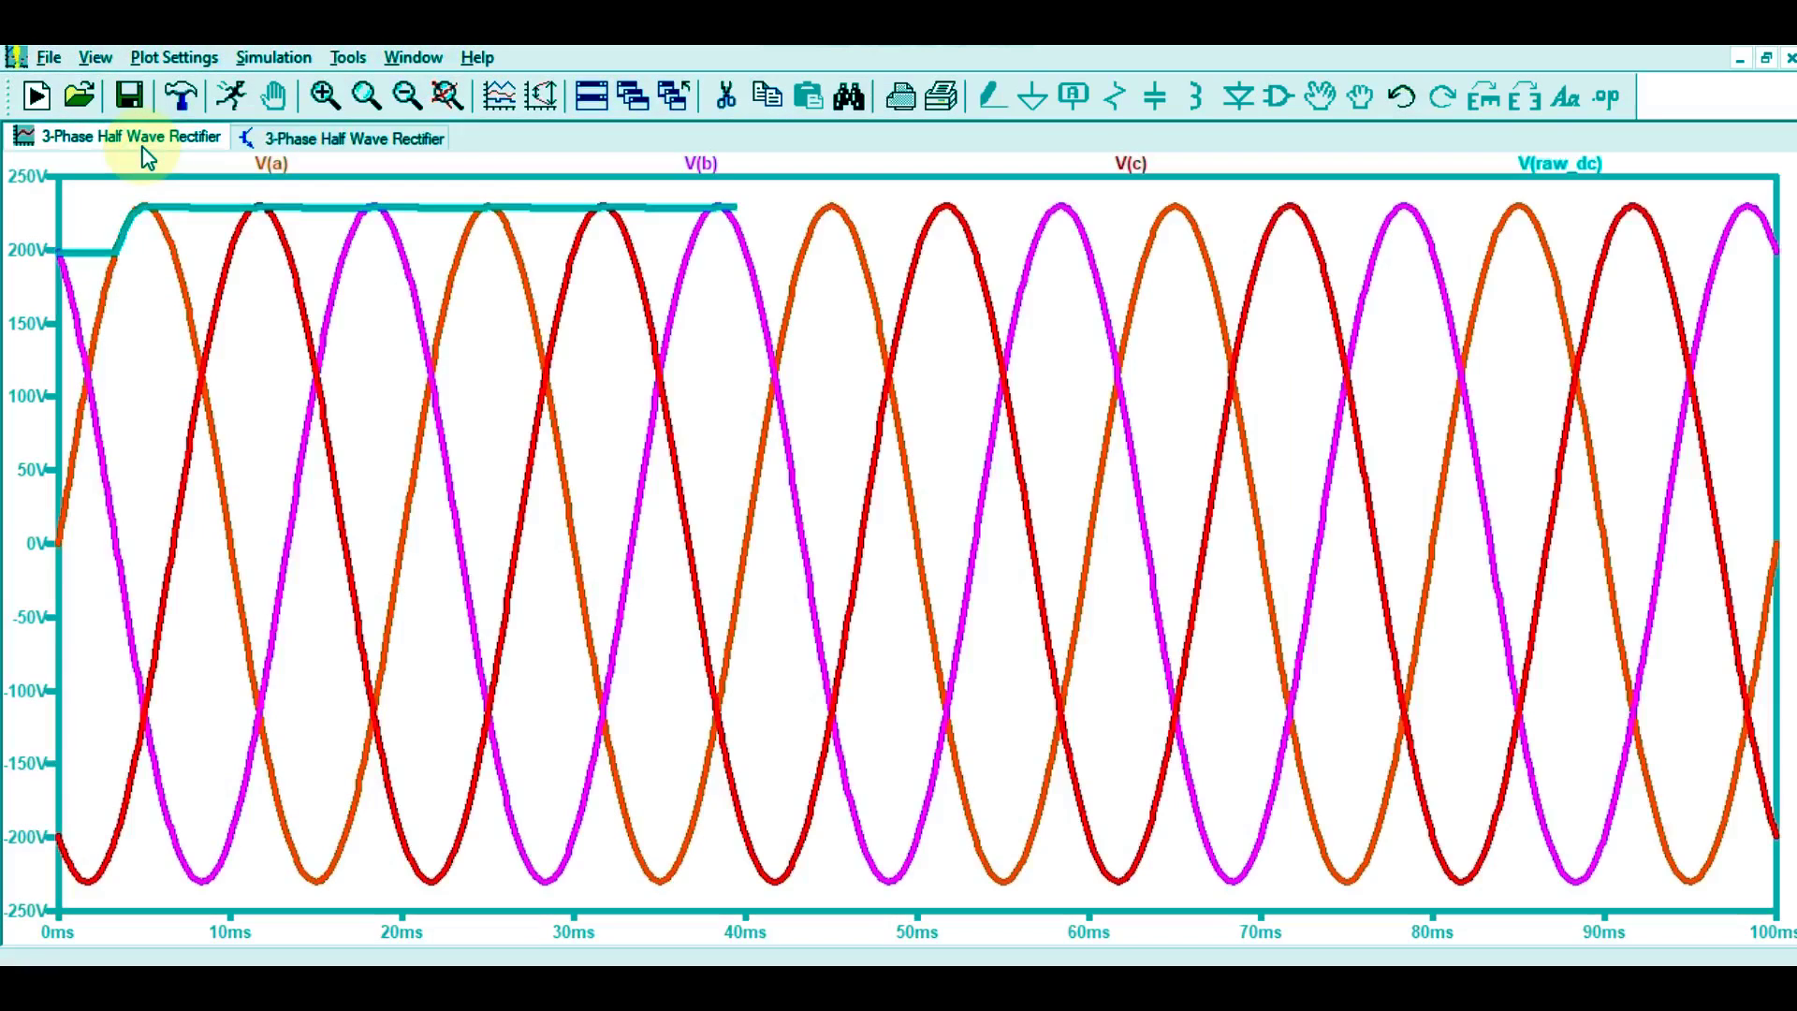
Set the V(raw_dc) trace's default colour to dark blue
right_click(1572, 163)
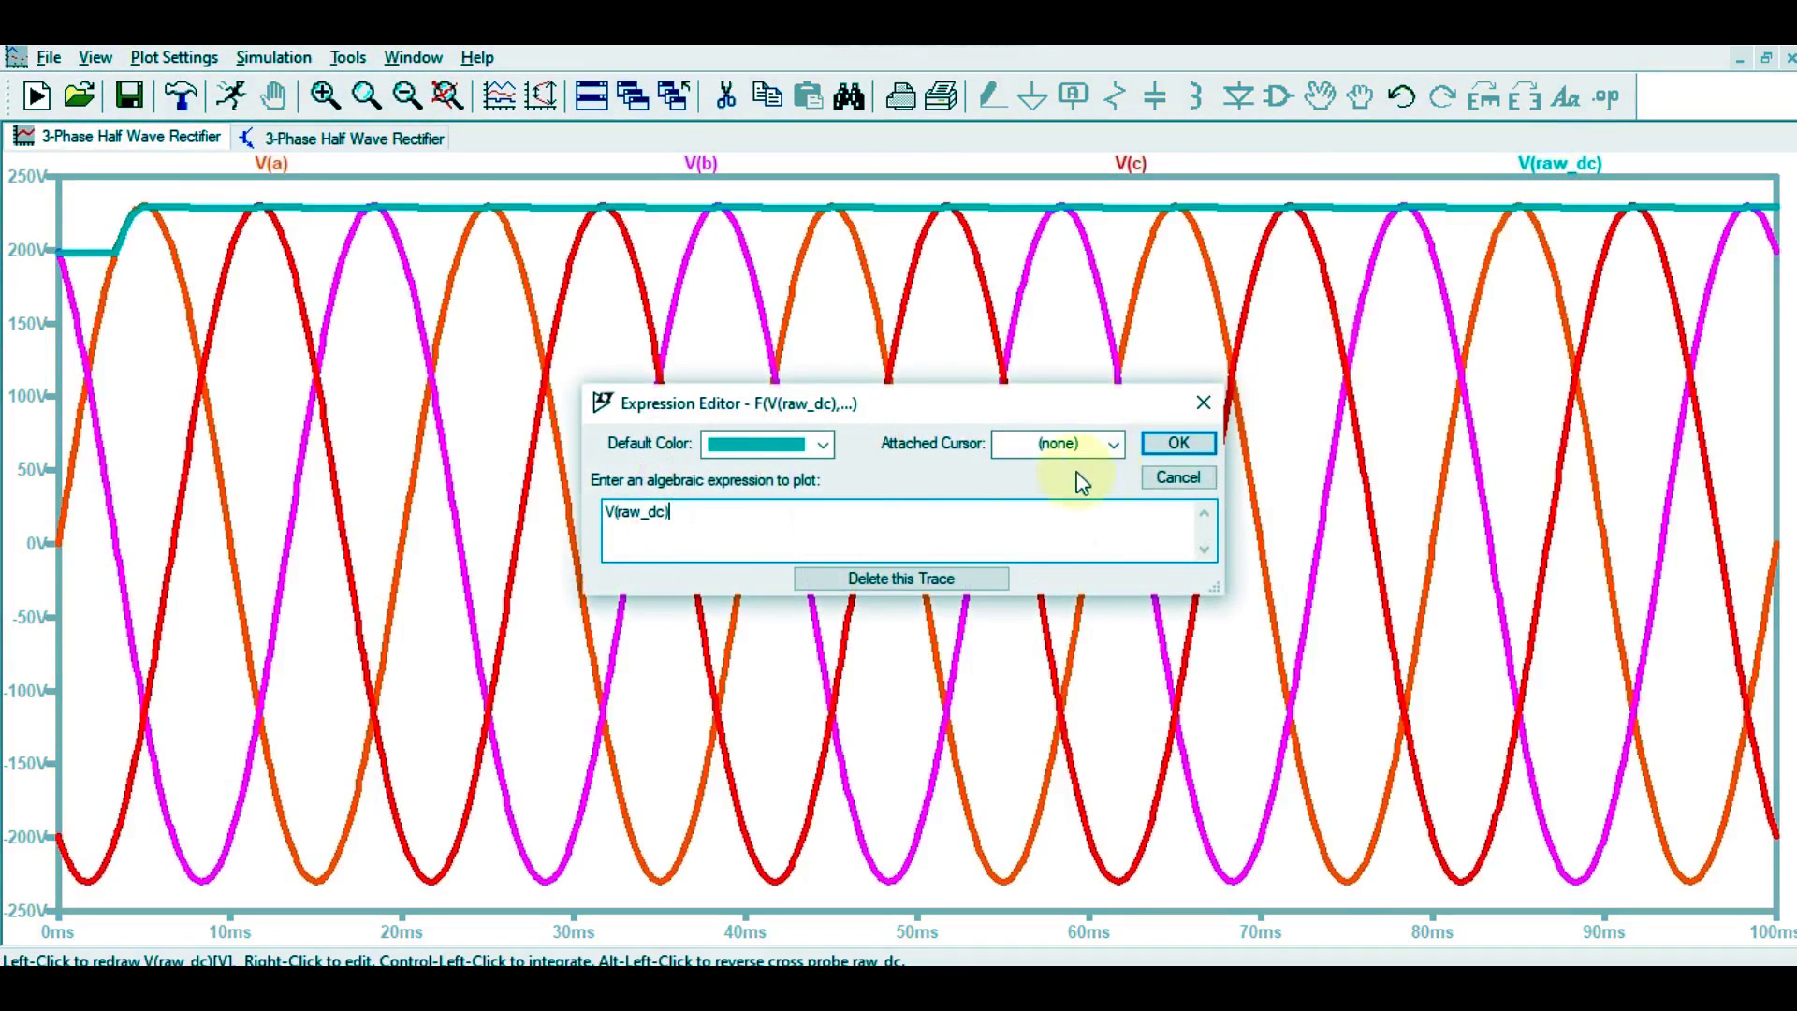
click(828, 446)
click(801, 633)
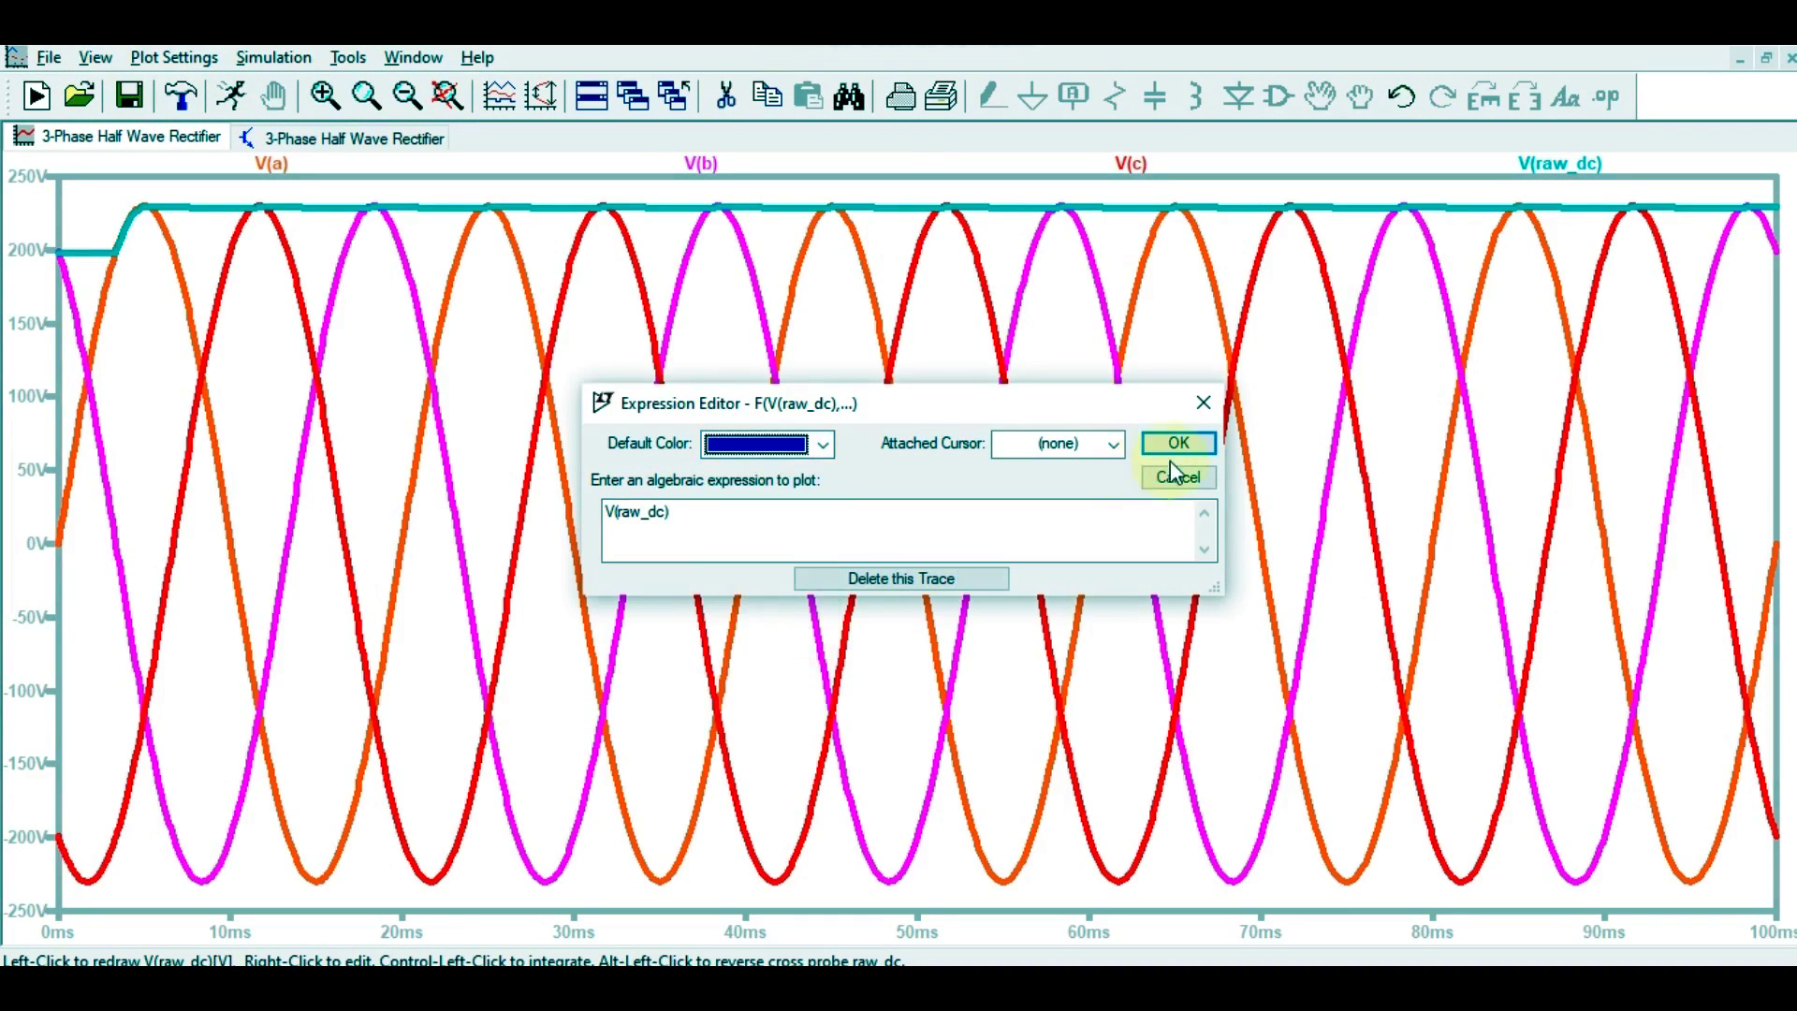
click(1179, 441)
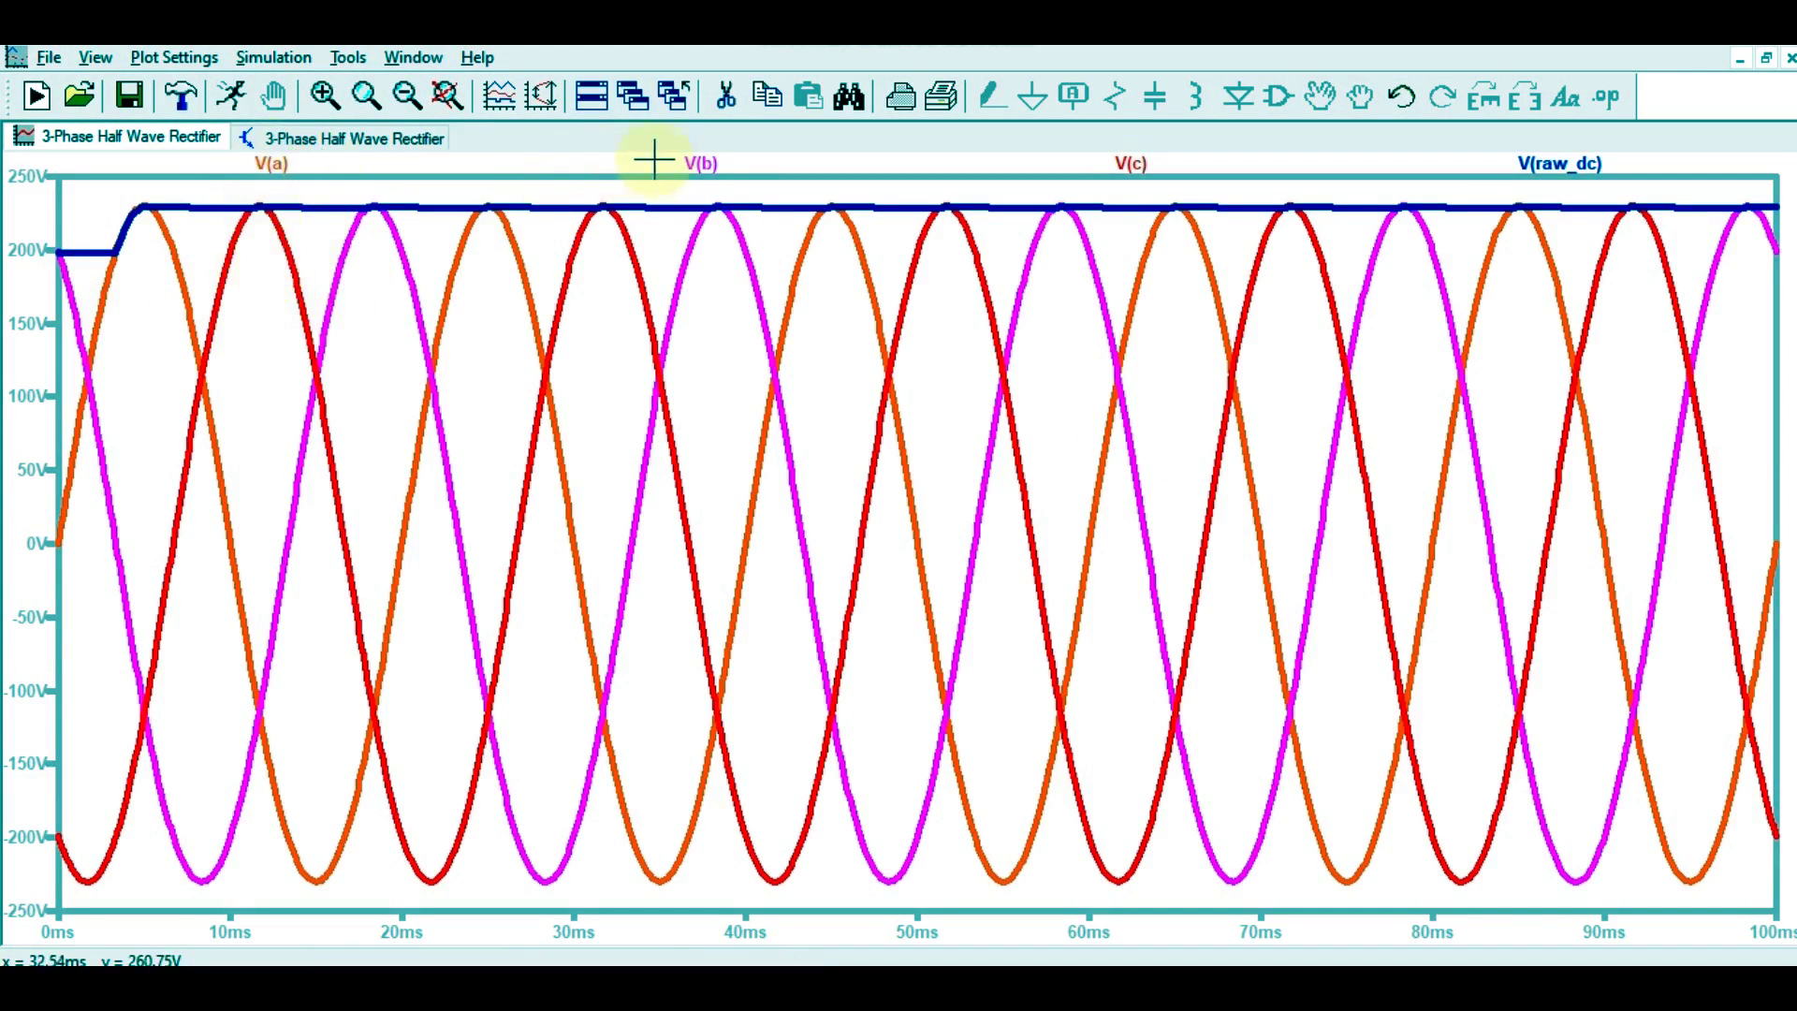
Switch to the rectifier schematic, then back to the waveform plot
click(361, 138)
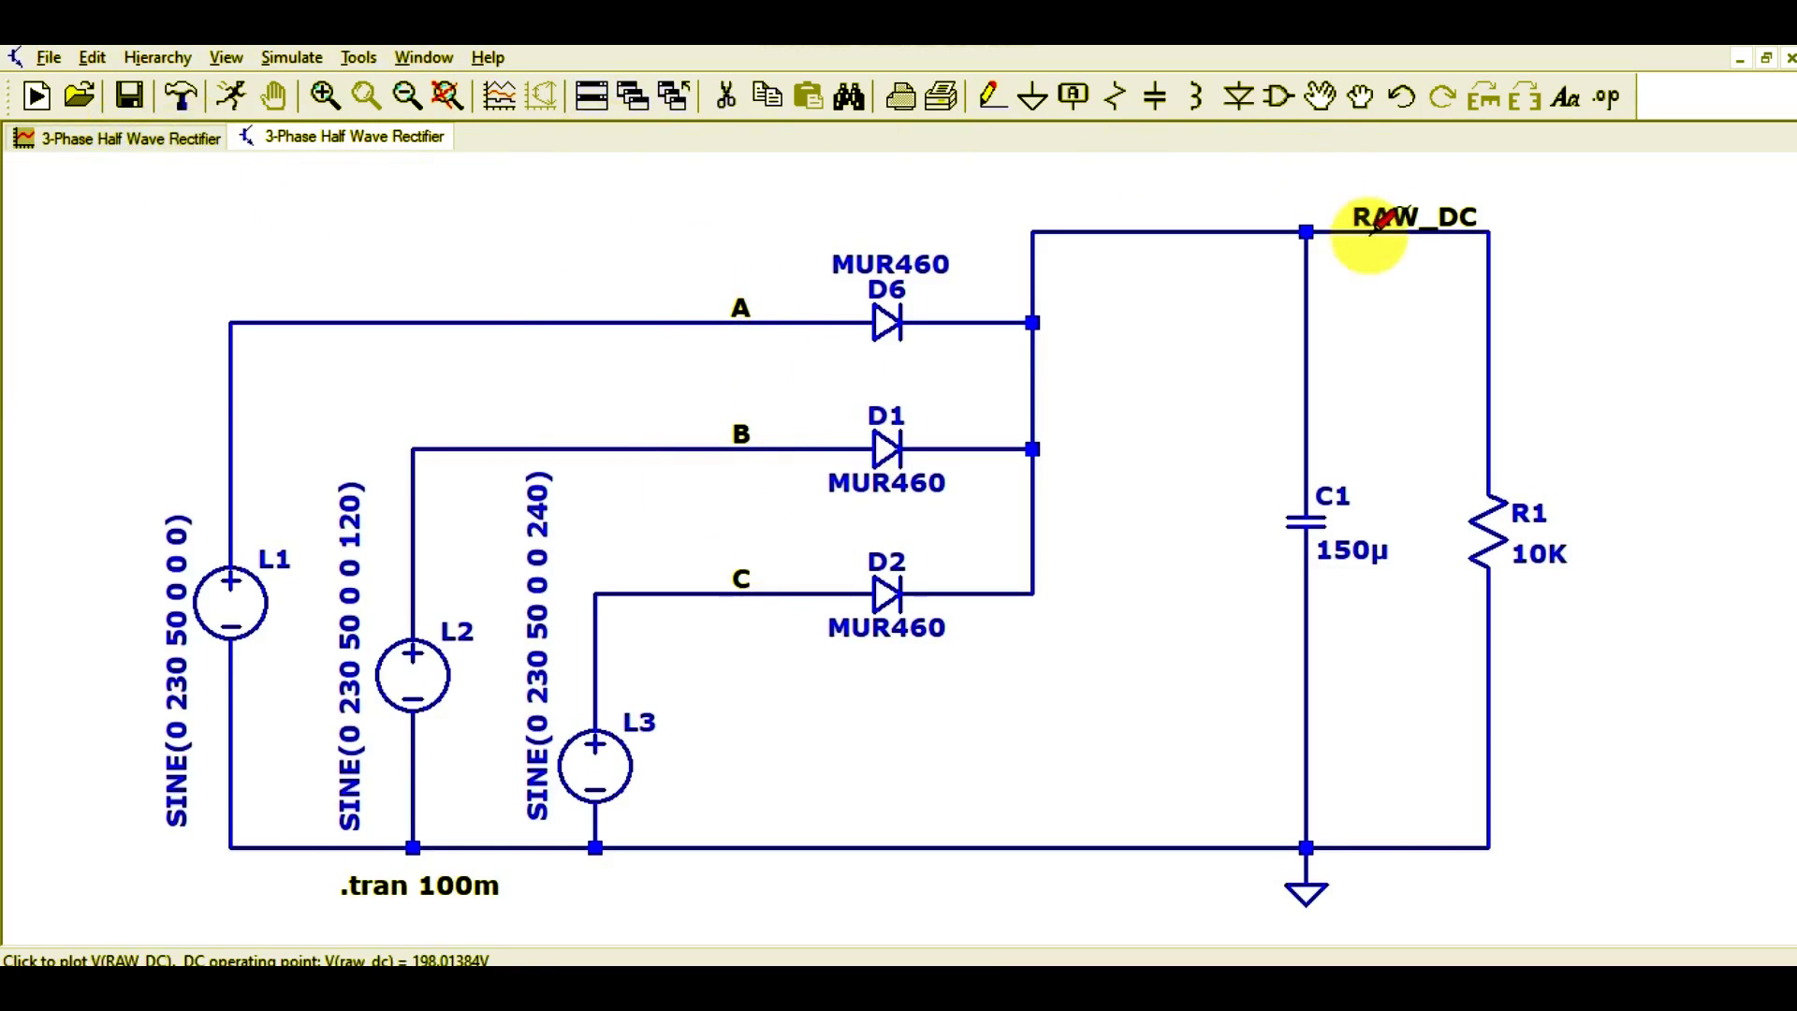
click(101, 145)
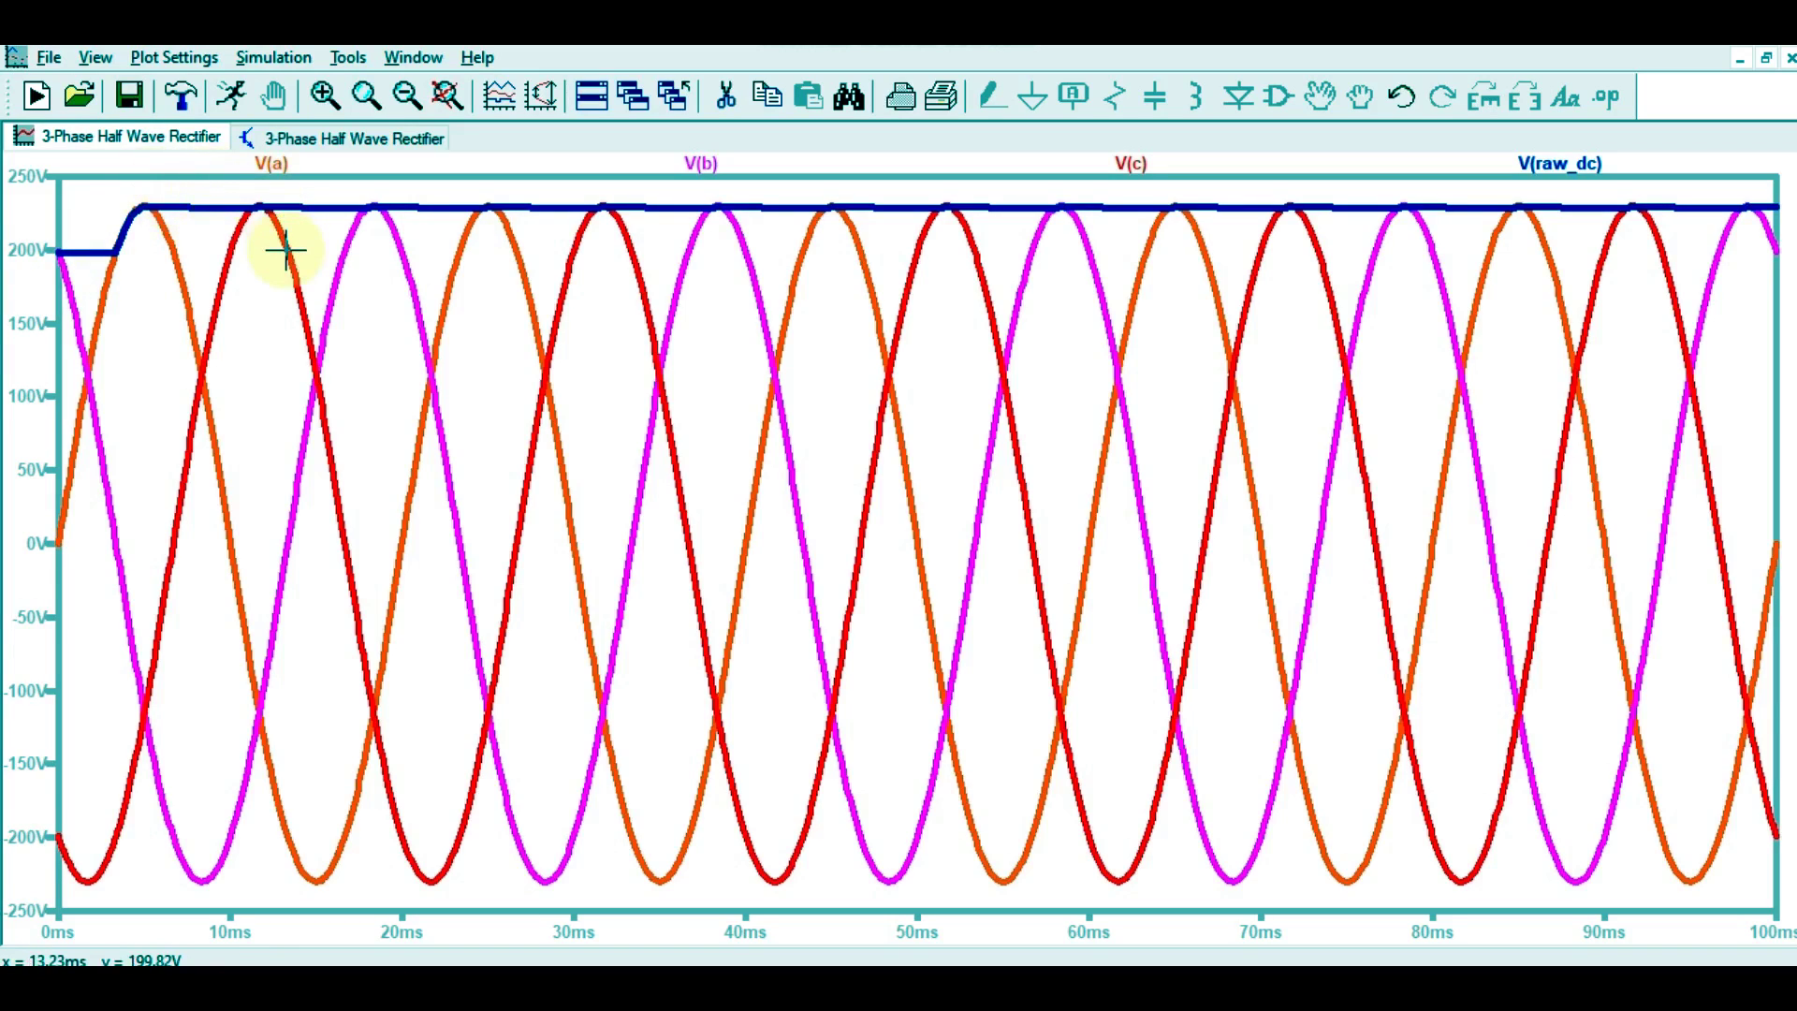
Probe only the RAW_DC net and view its ripple between about 228 V and 229.5 V
click(333, 139)
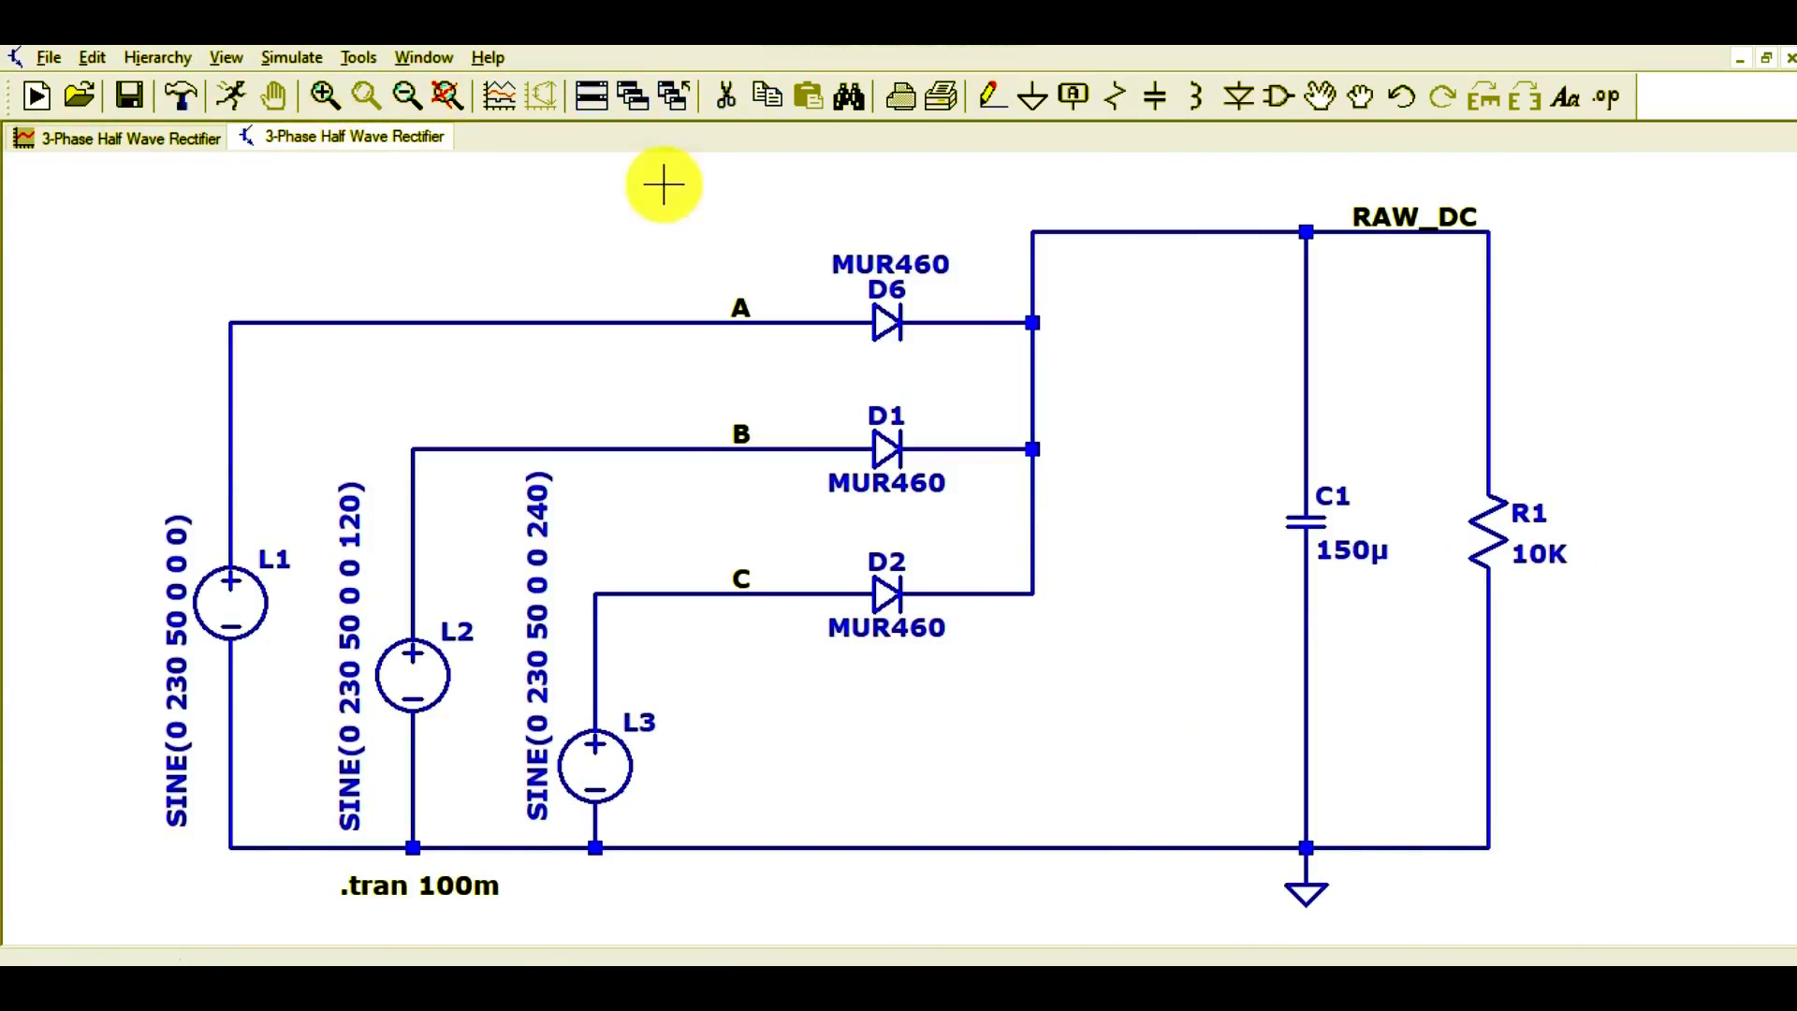
click(1307, 233)
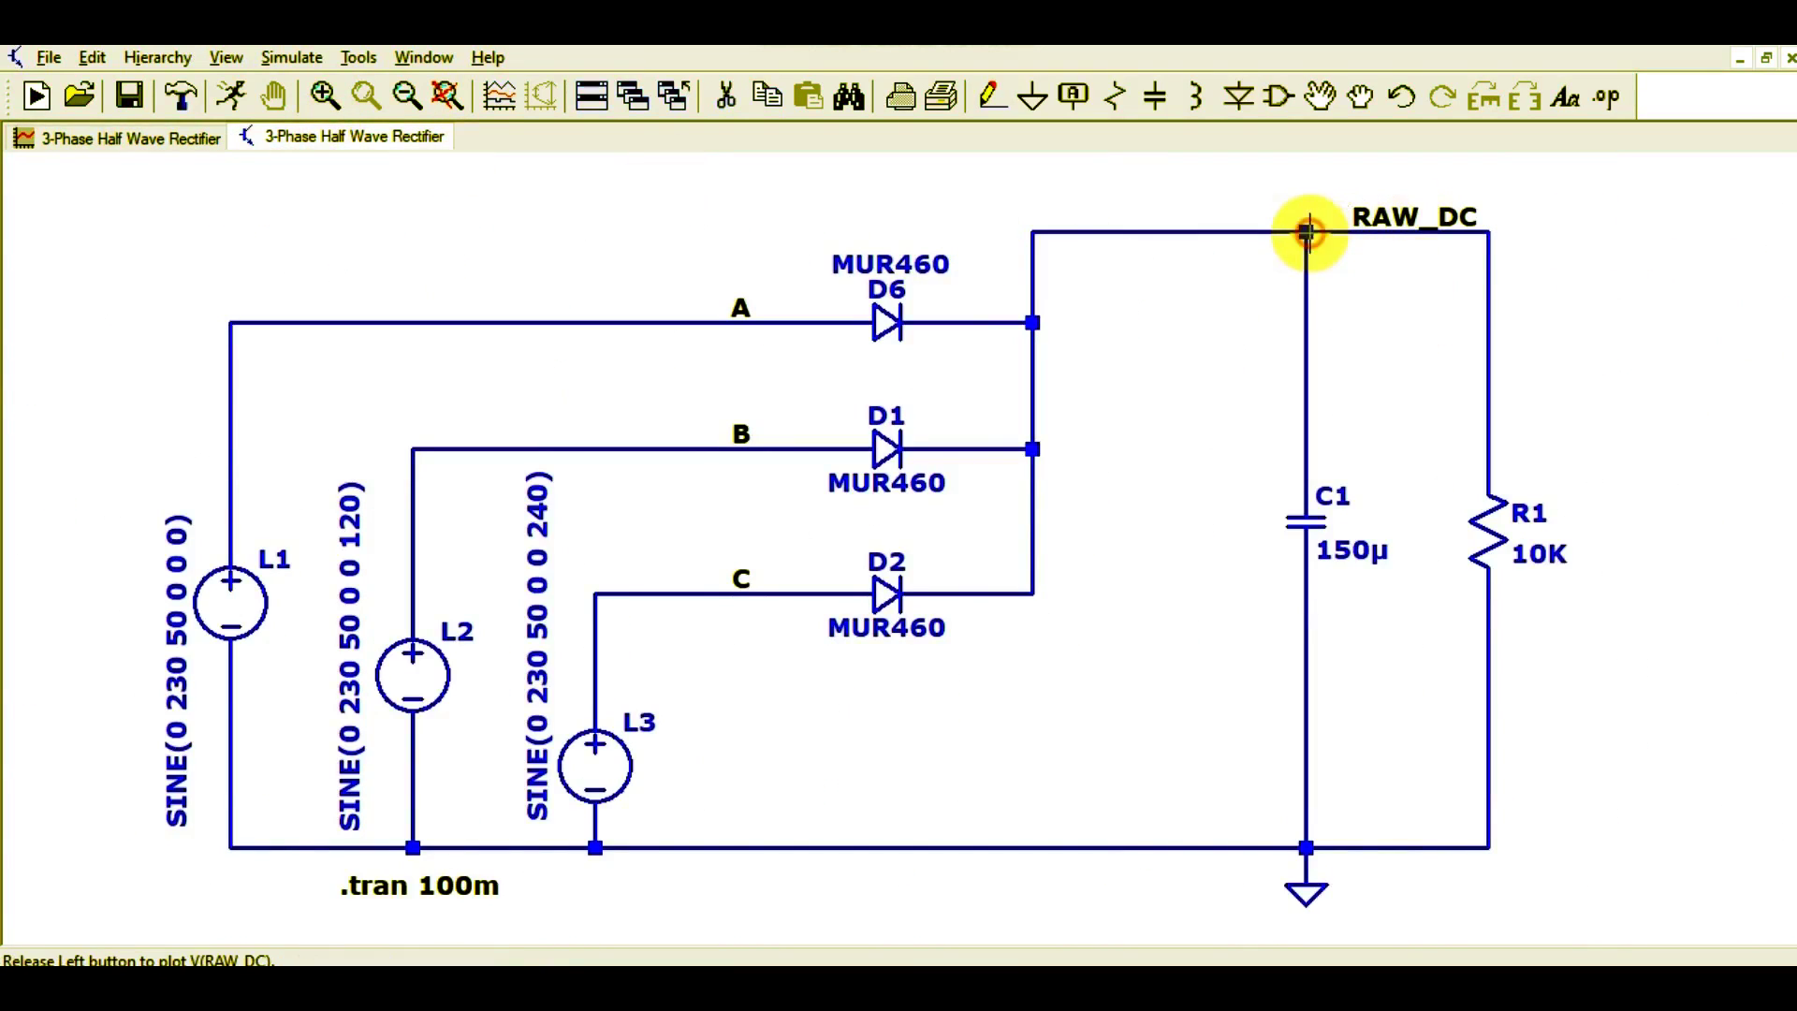
click(181, 137)
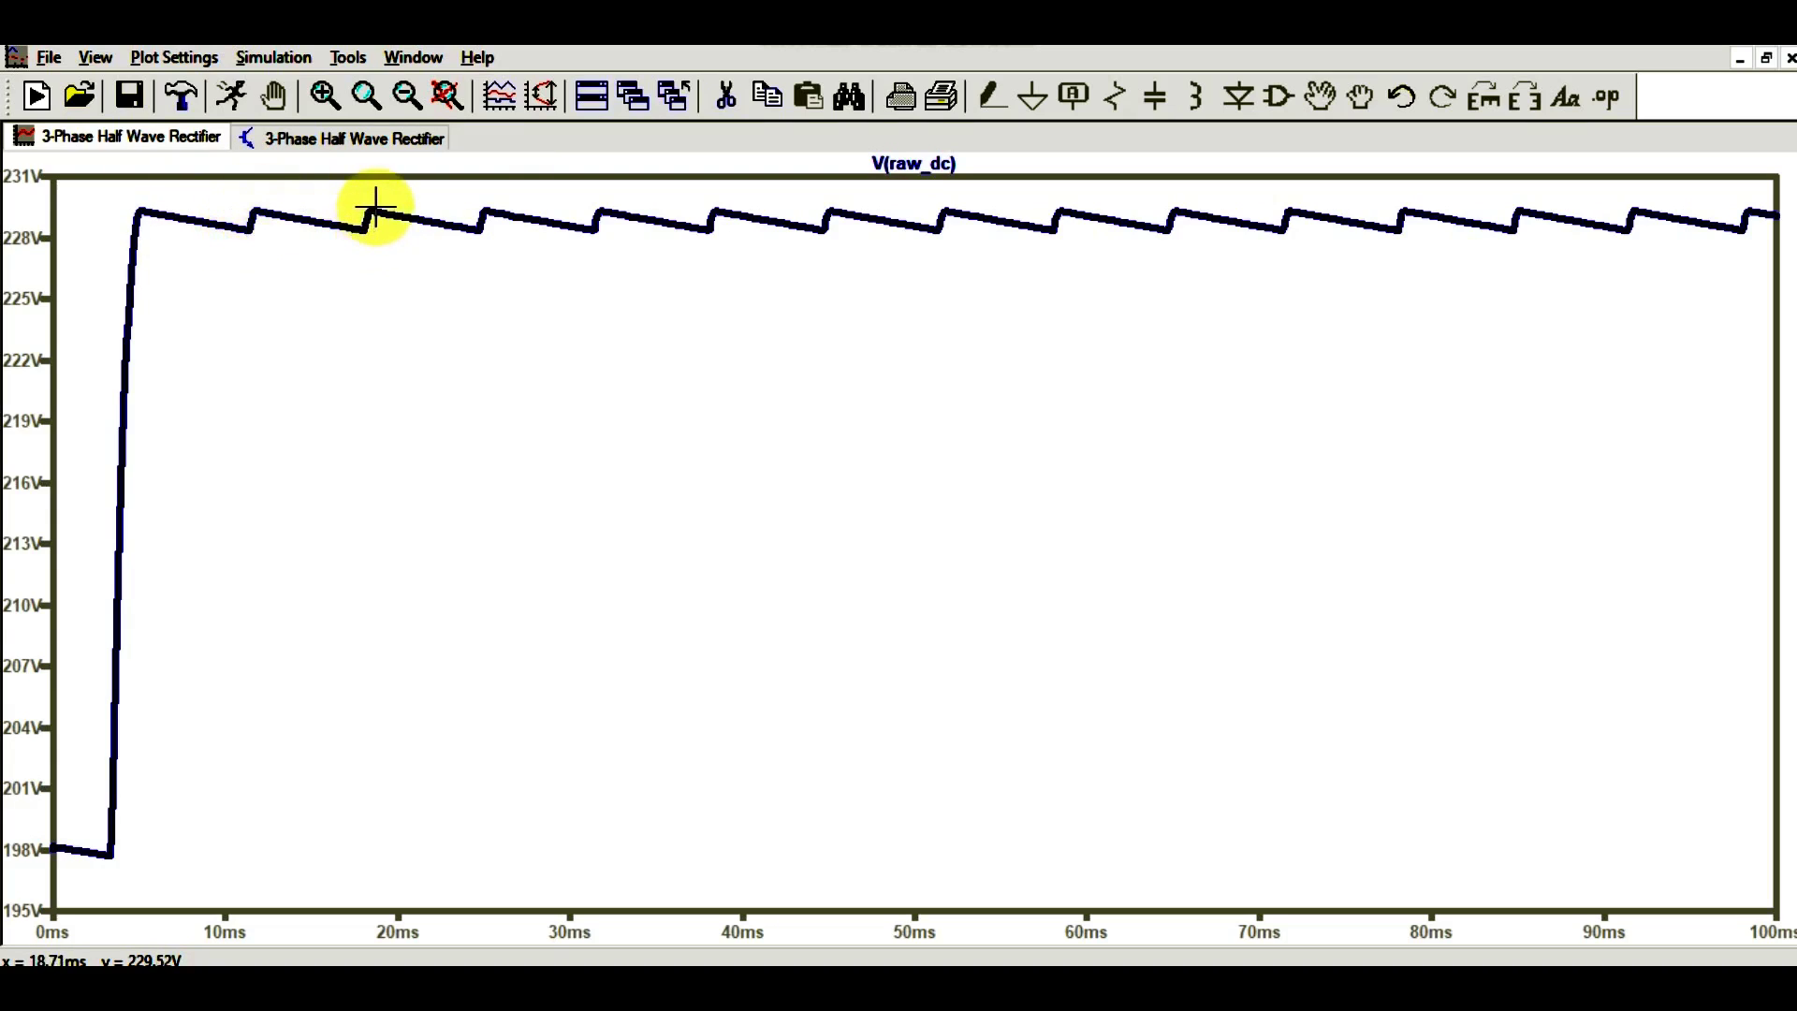
Re-probe nets A, B and C one at a time, checking the plot after each
click(344, 139)
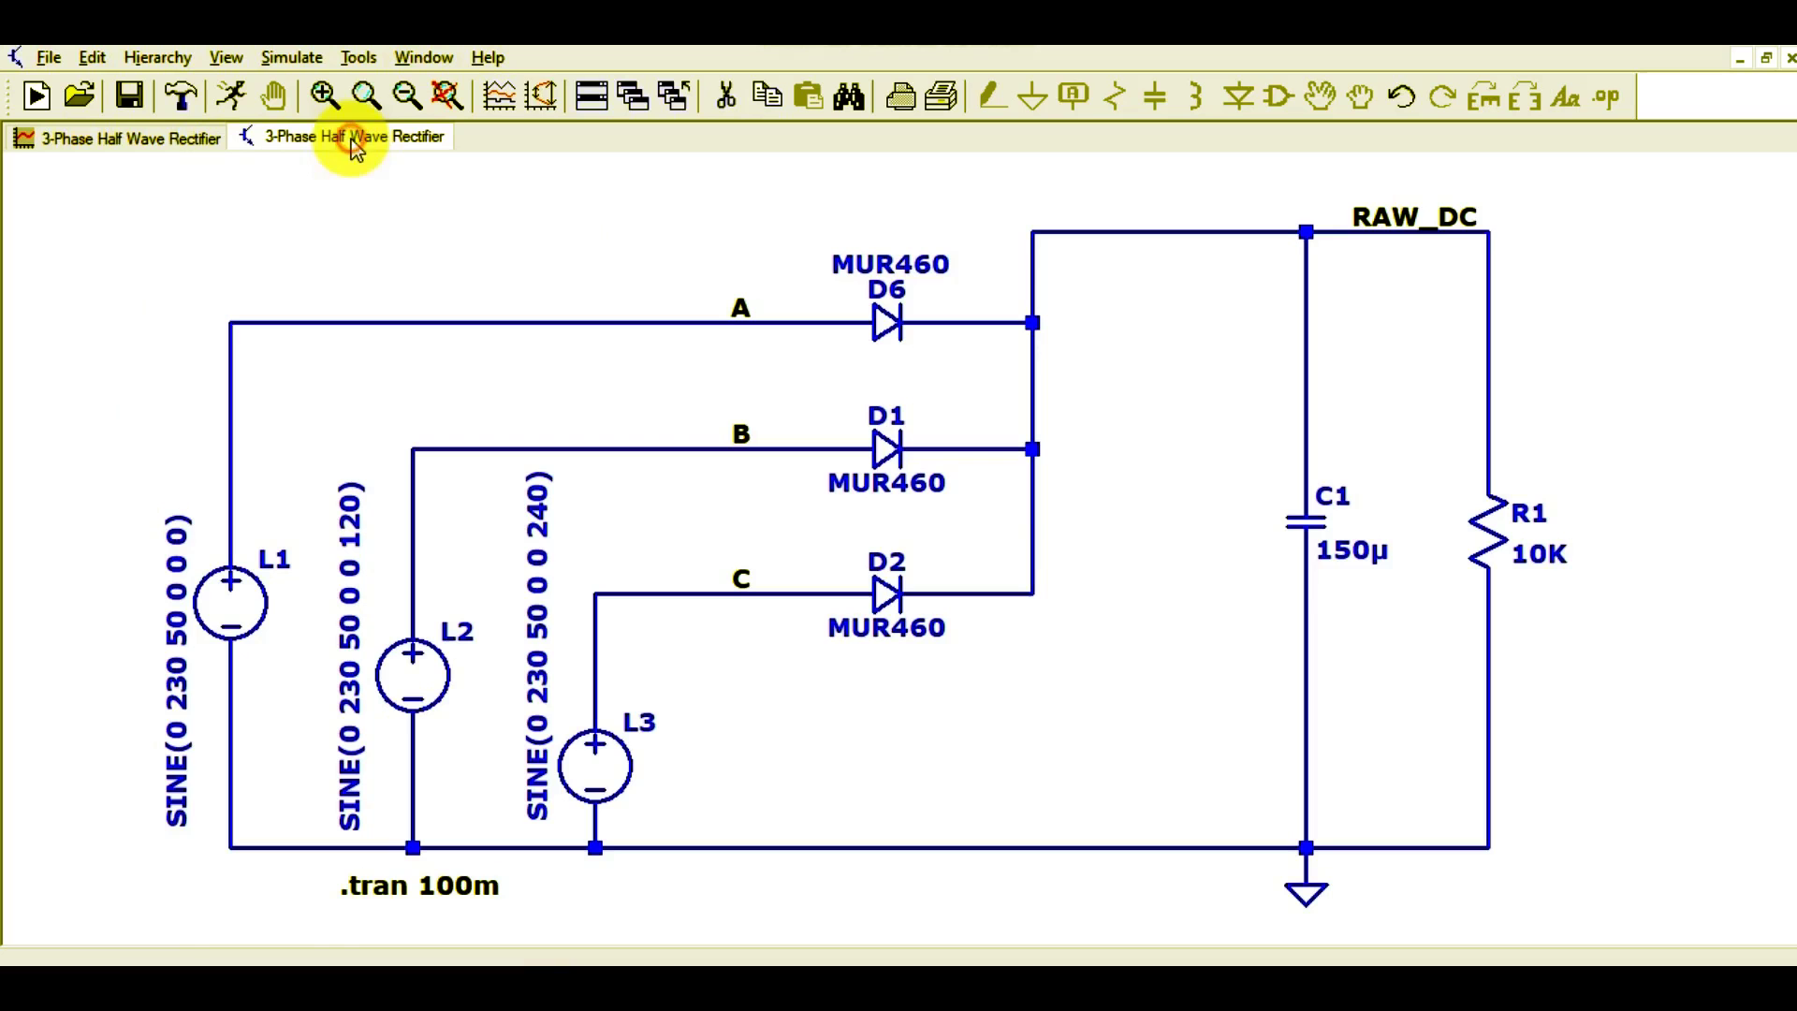
click(455, 323)
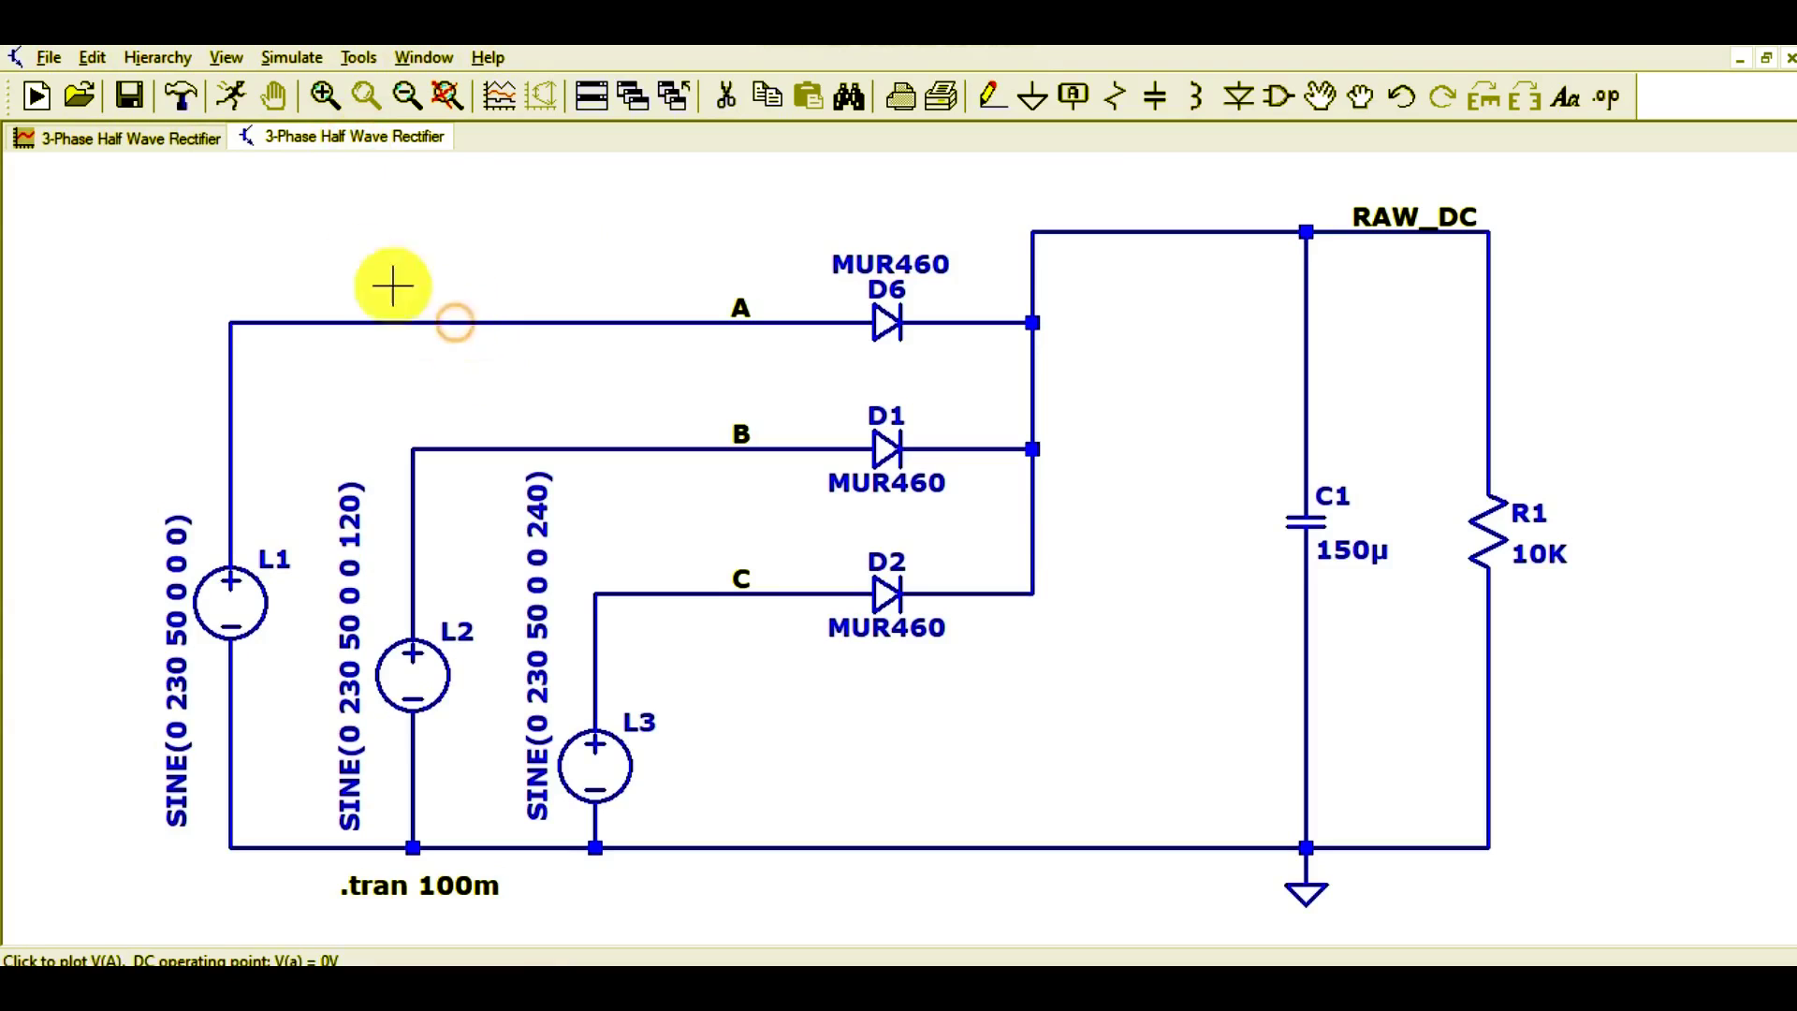
click(142, 142)
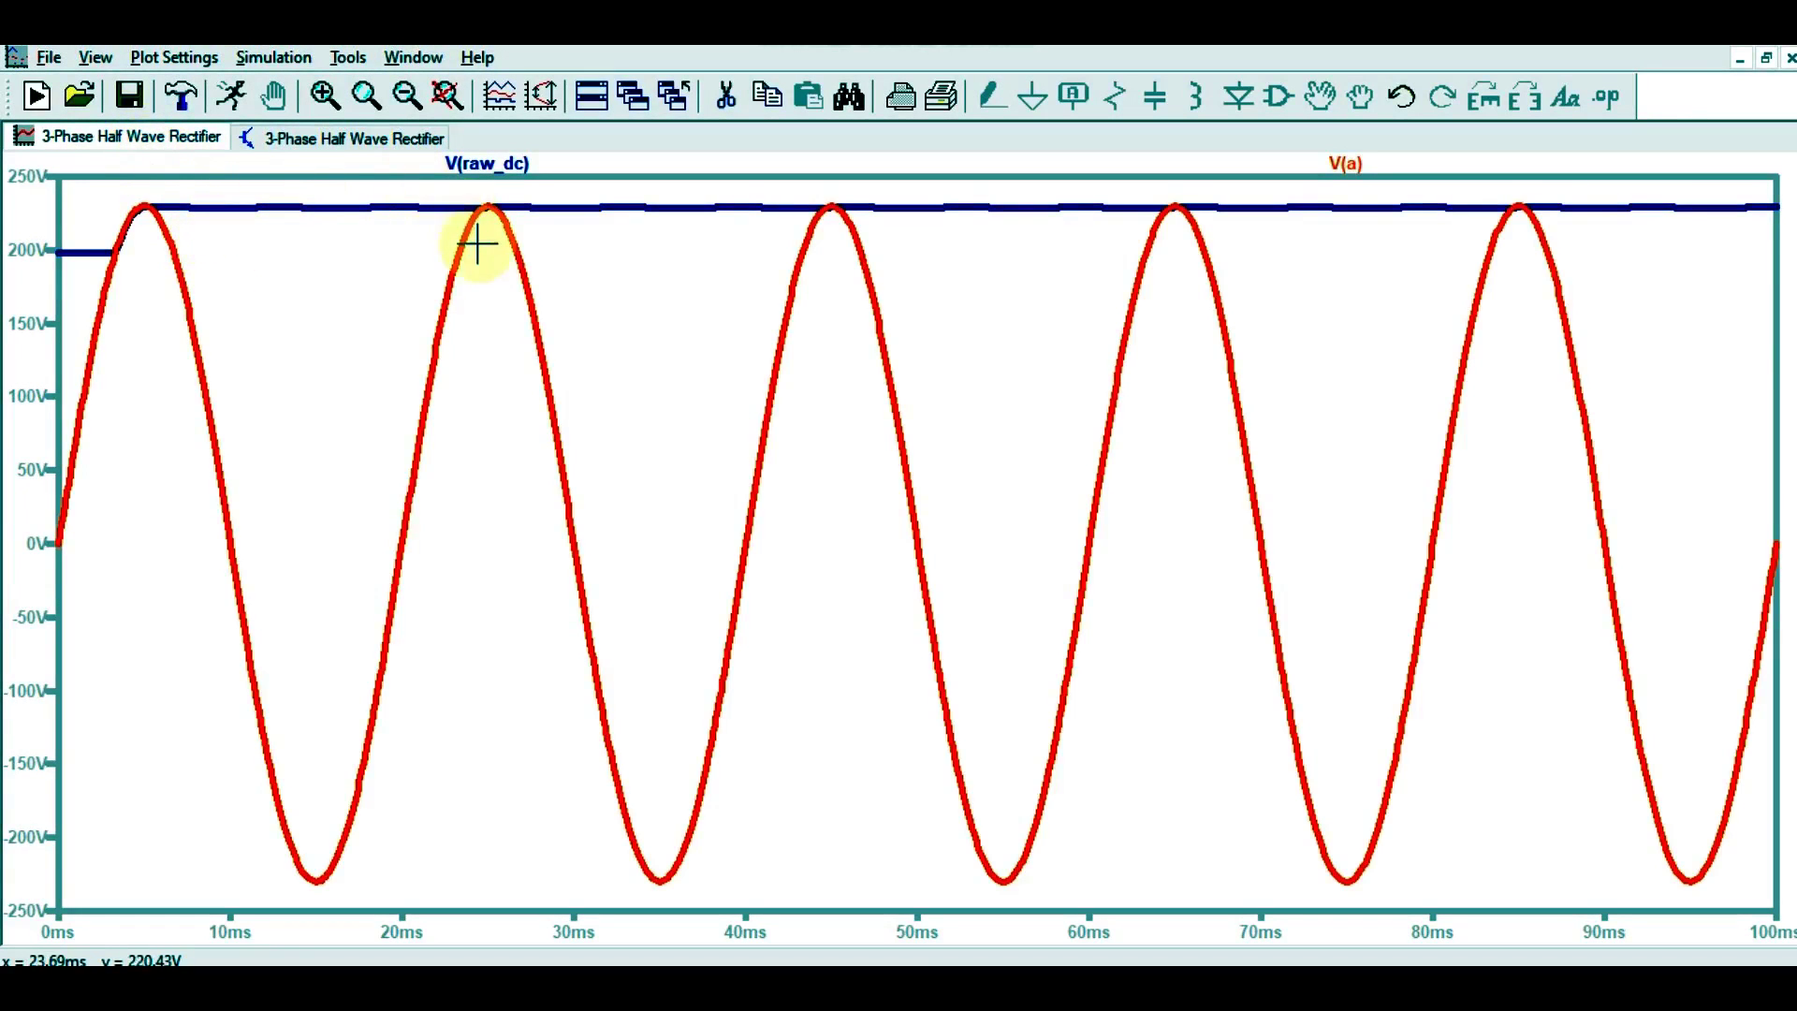
click(328, 150)
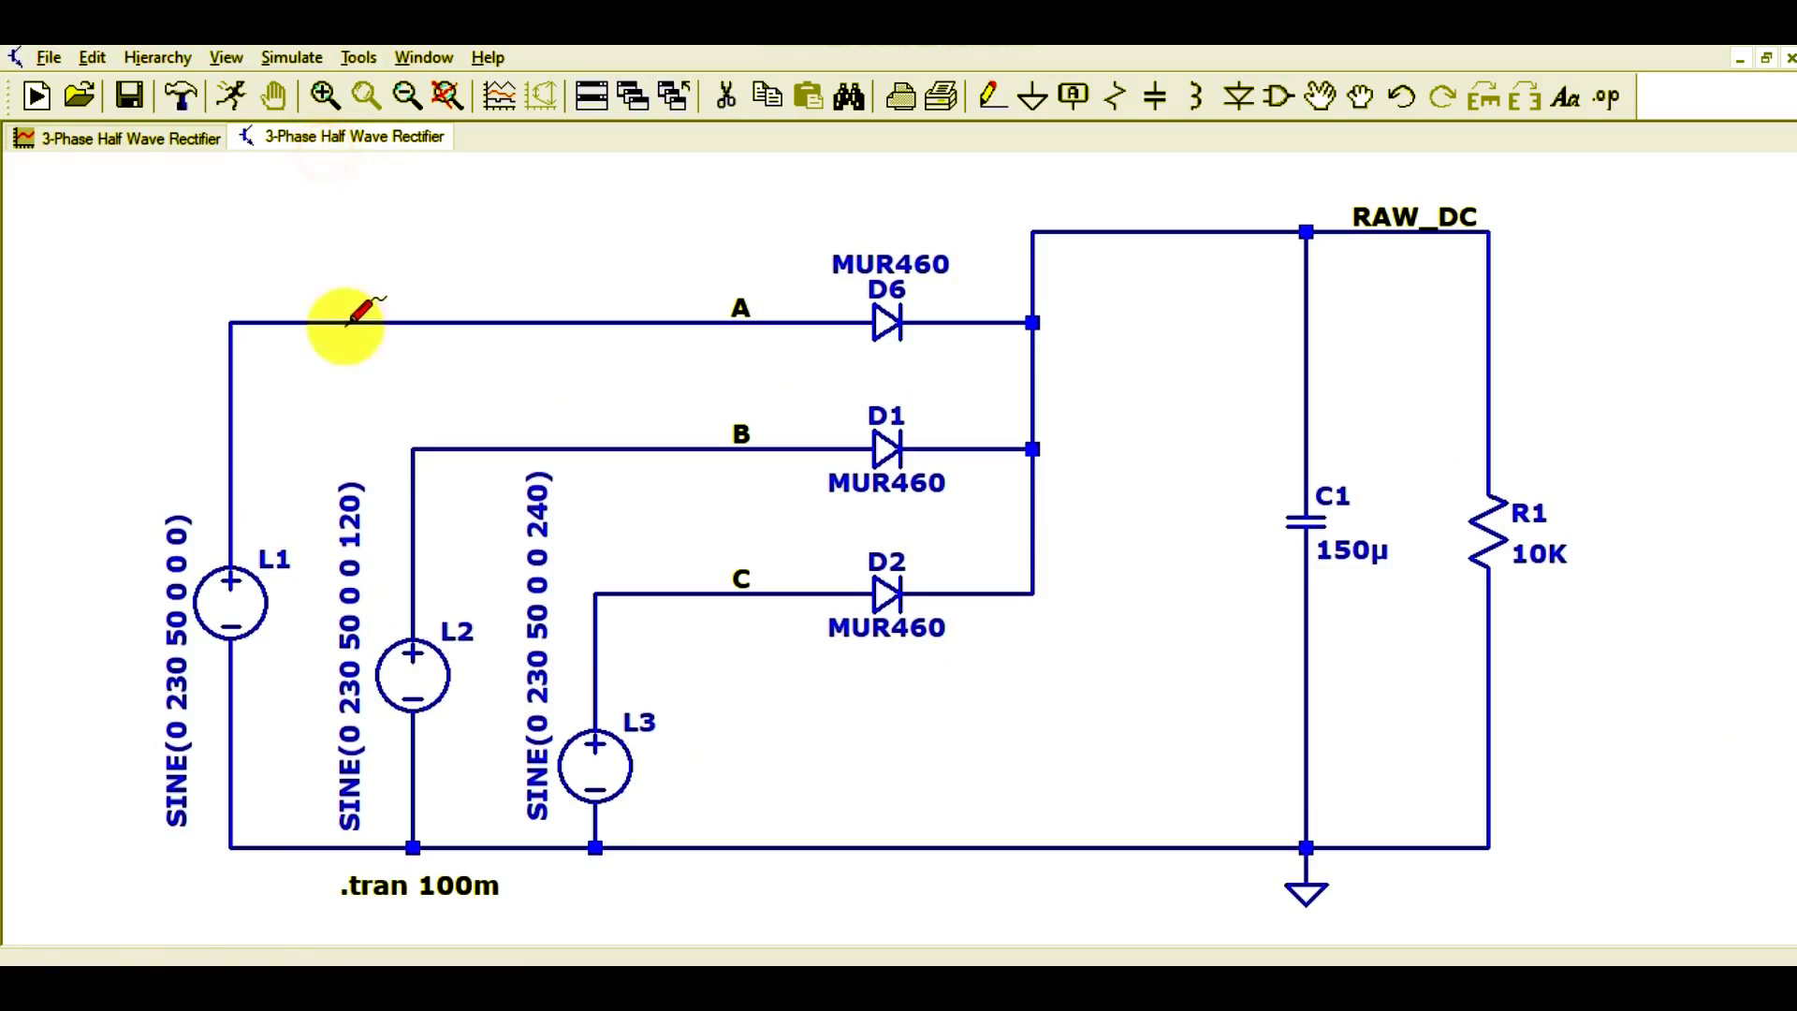
click(463, 447)
click(173, 143)
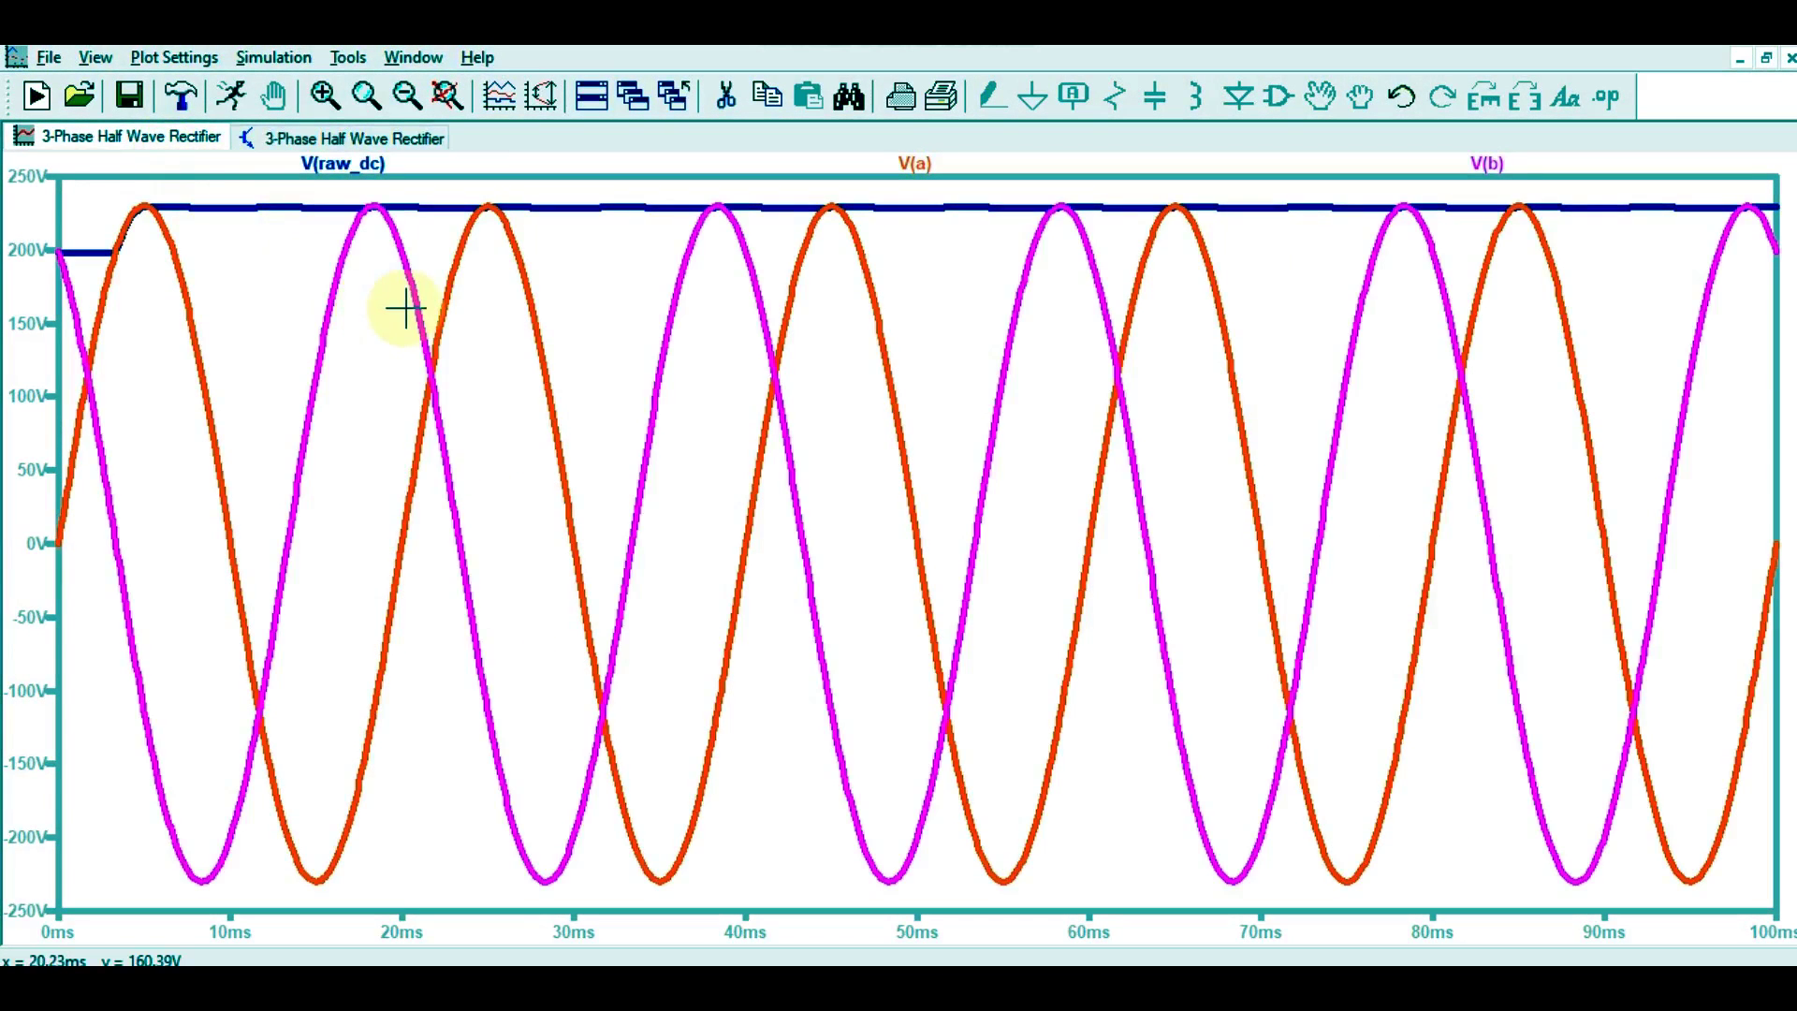
click(283, 140)
click(776, 593)
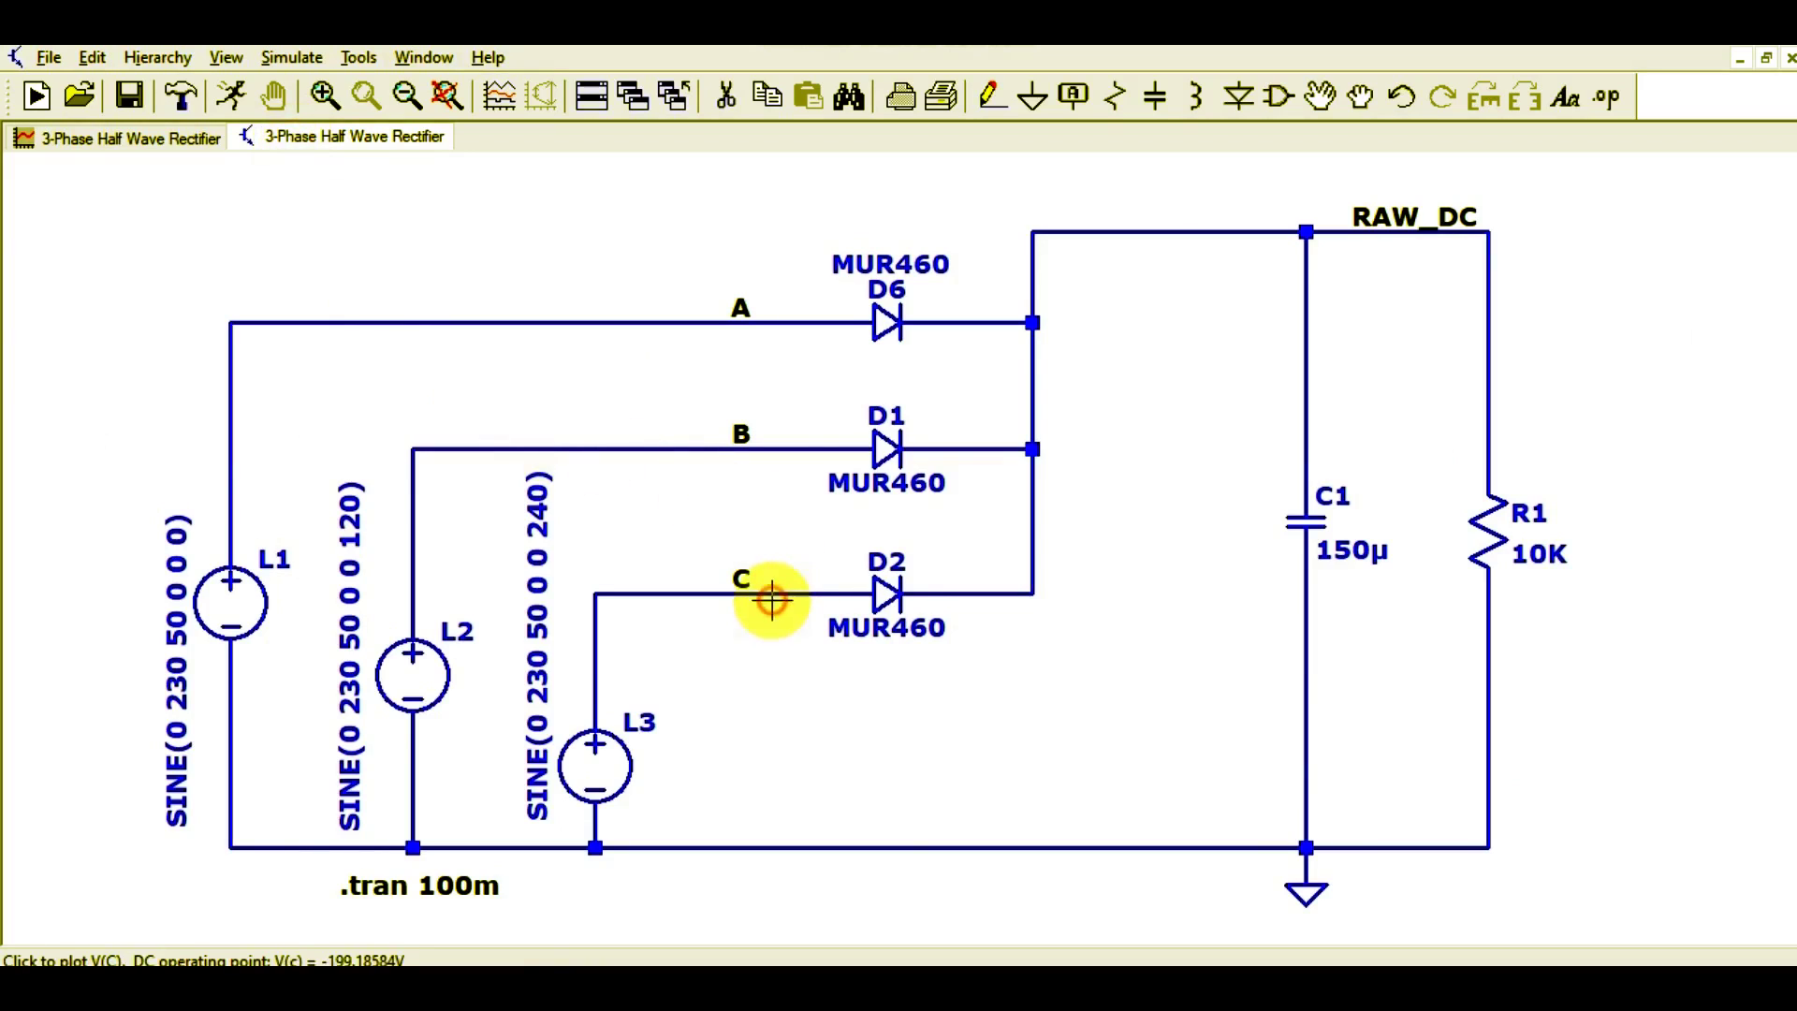
click(172, 144)
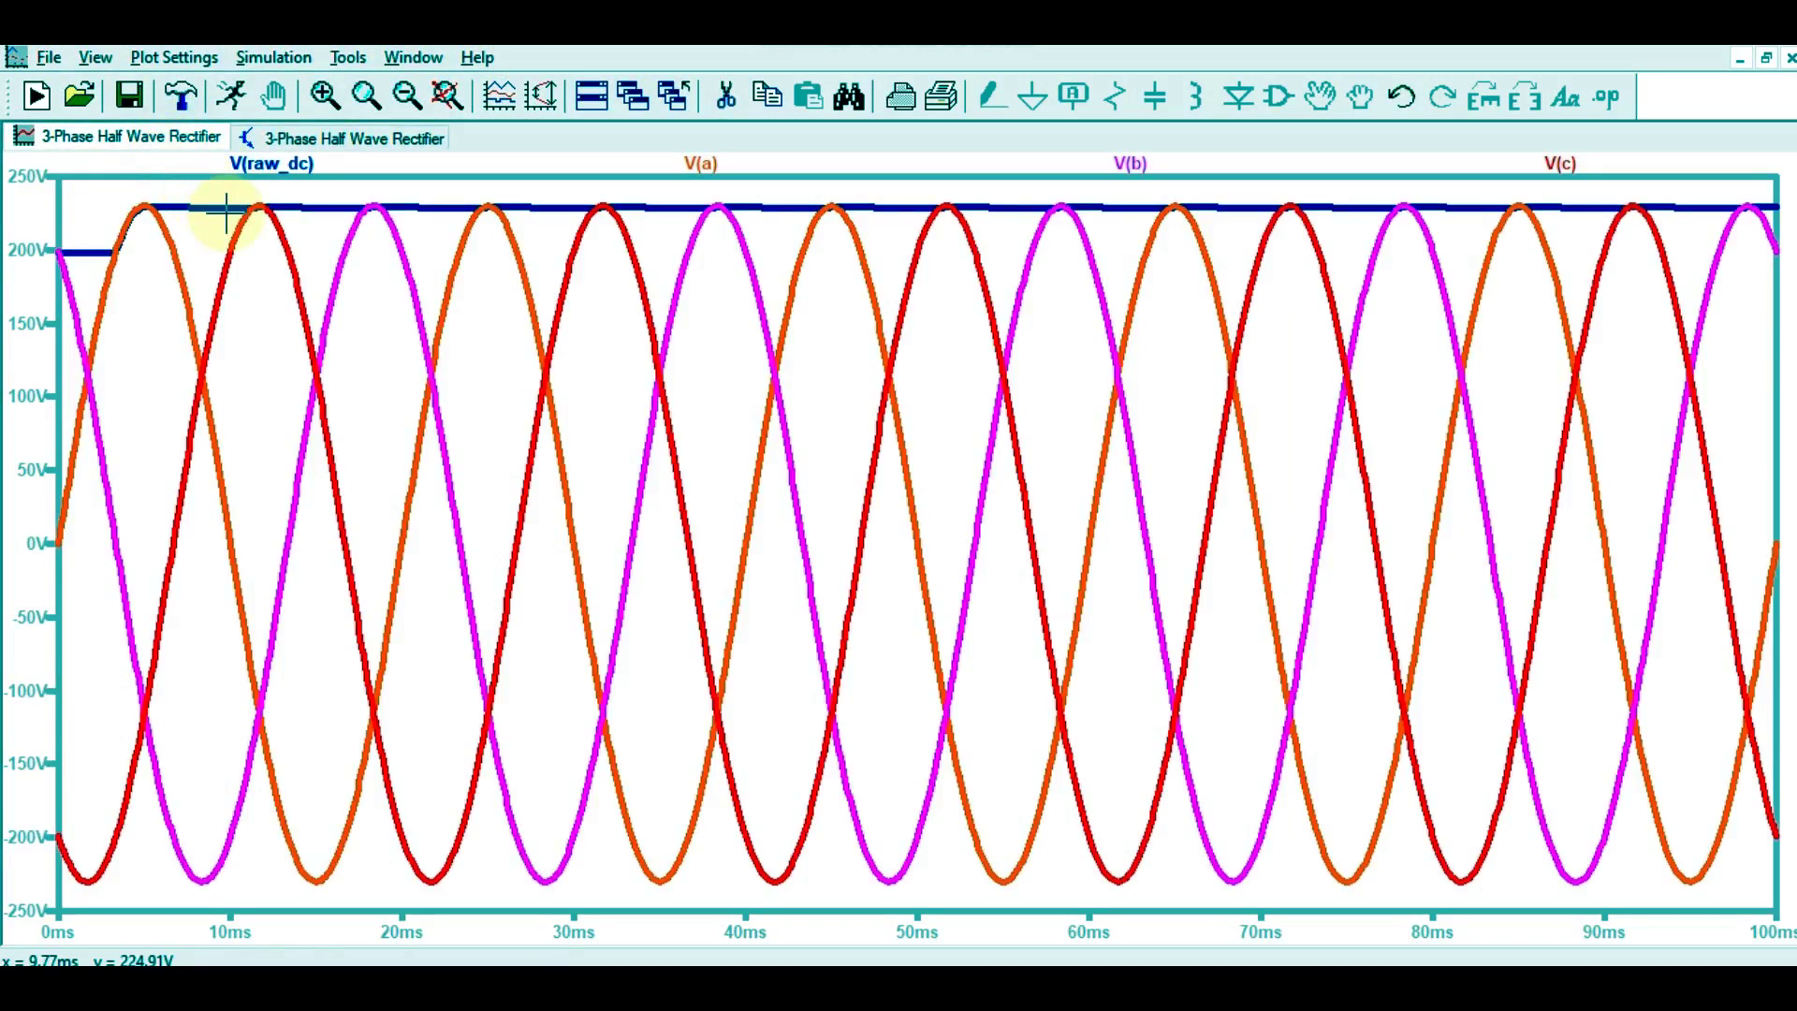